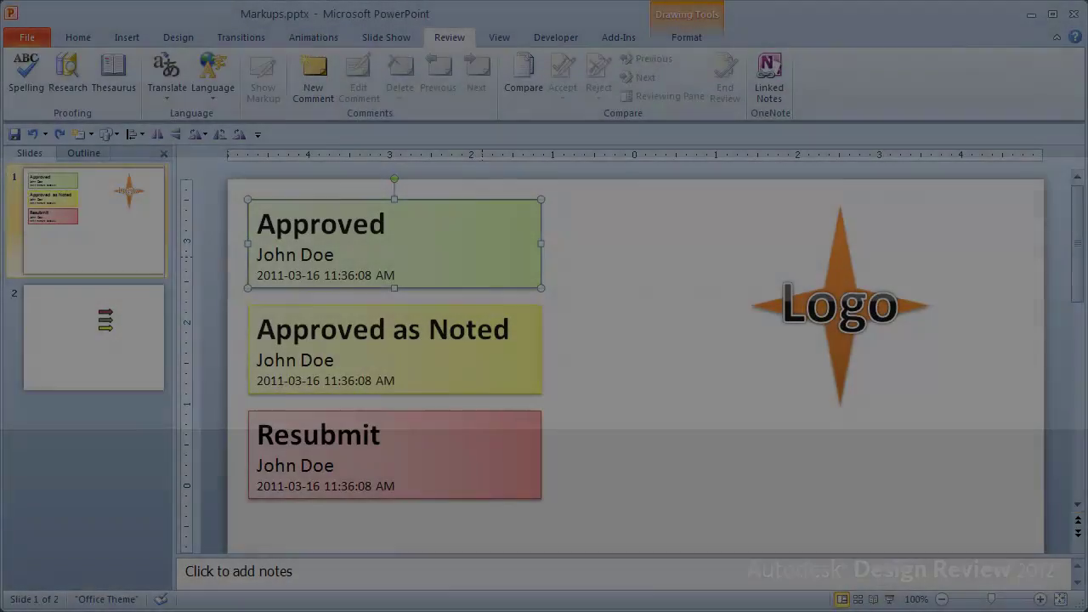
Paste PowerPoint's Approved stamp onto the sheet's top-right corner, then copy the Logo star image.
{"action": "key", "text": "ctrl+c"}
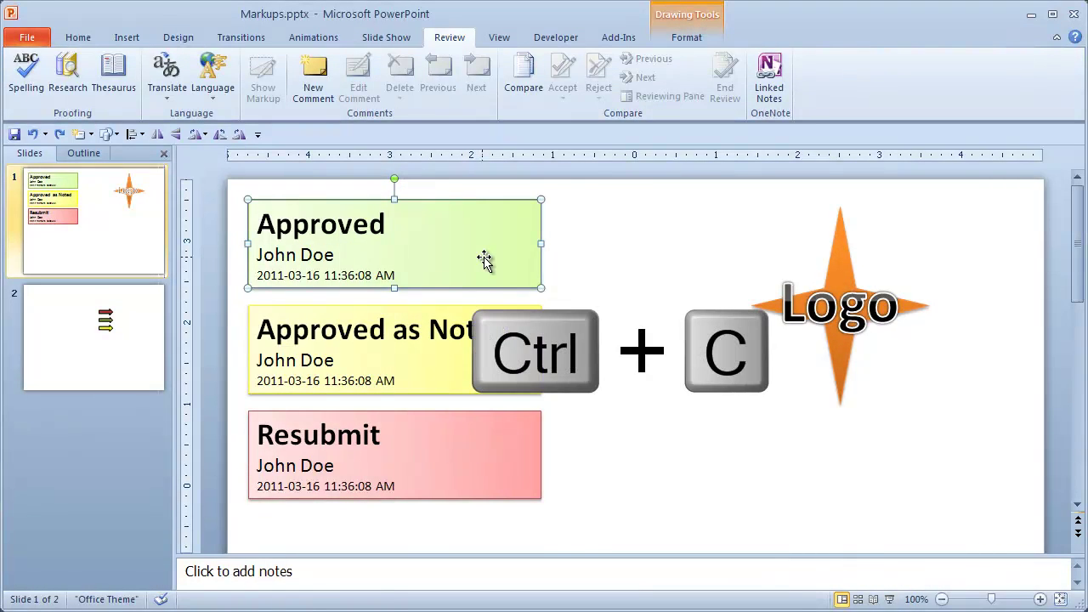
{"action": "key", "text": "ctrl+v"}
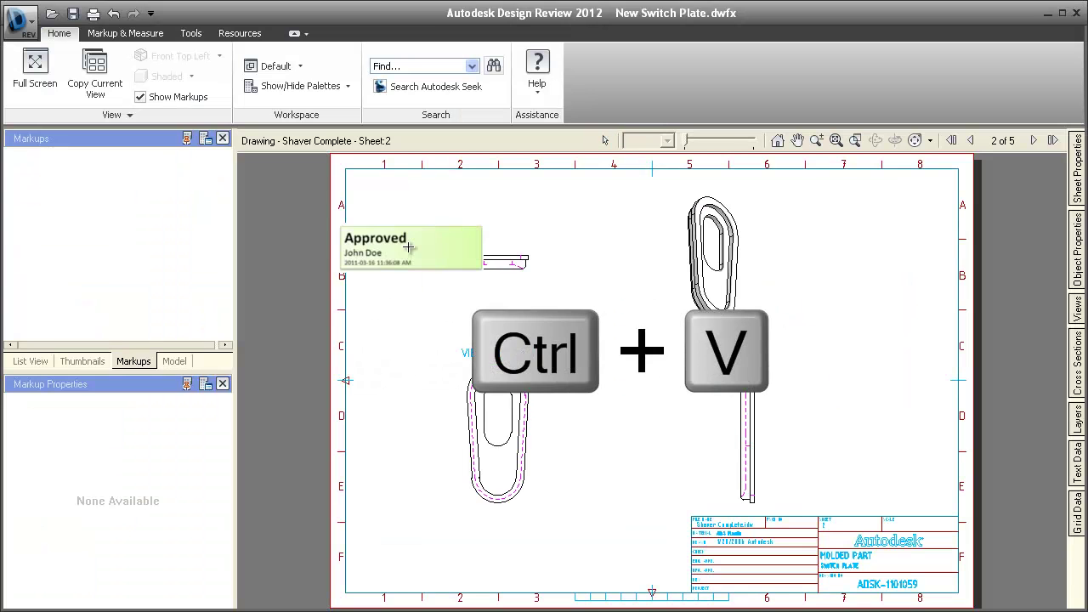
{"action": "left_click_drag", "start_coordinate": [431, 254], "coordinate": [871, 204]}
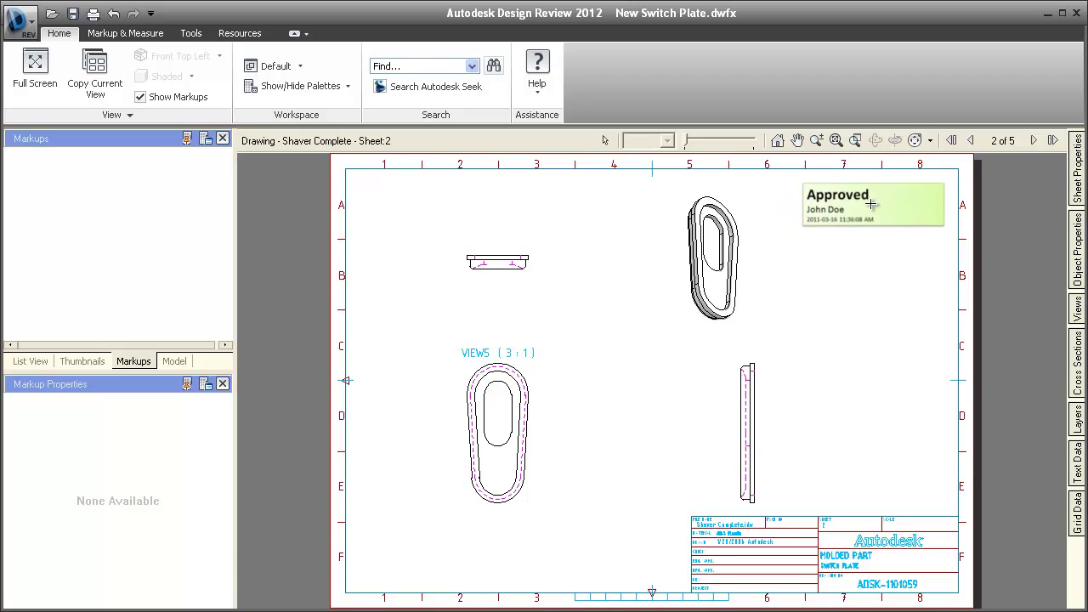
{"action": "left_click", "coordinate": [871, 204]}
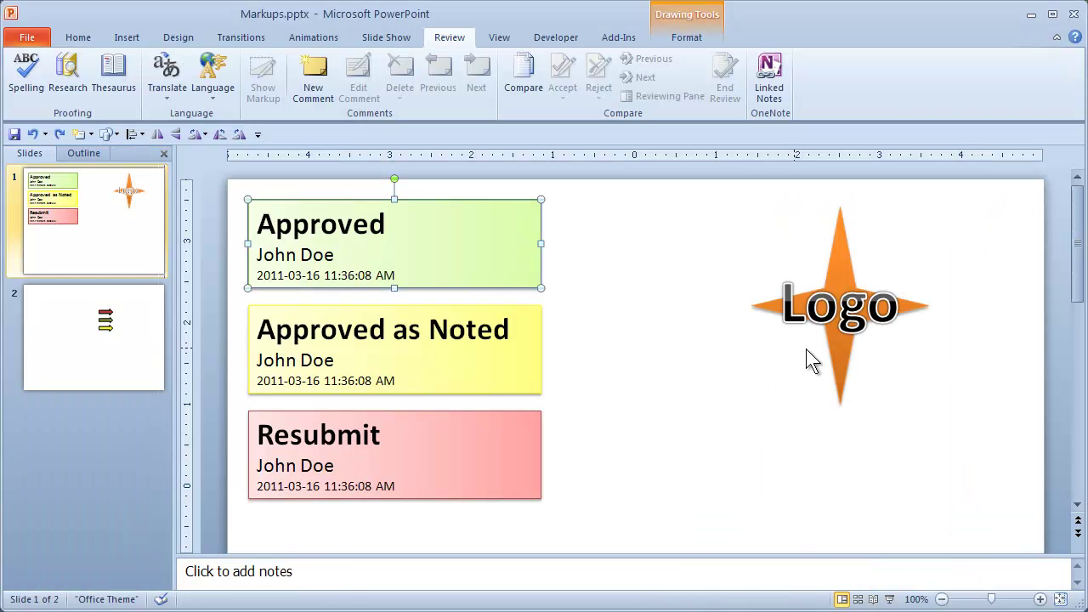
{"action": "left_click", "coordinate": [834, 350]}
{"action": "key", "text": "ctrl+c"}
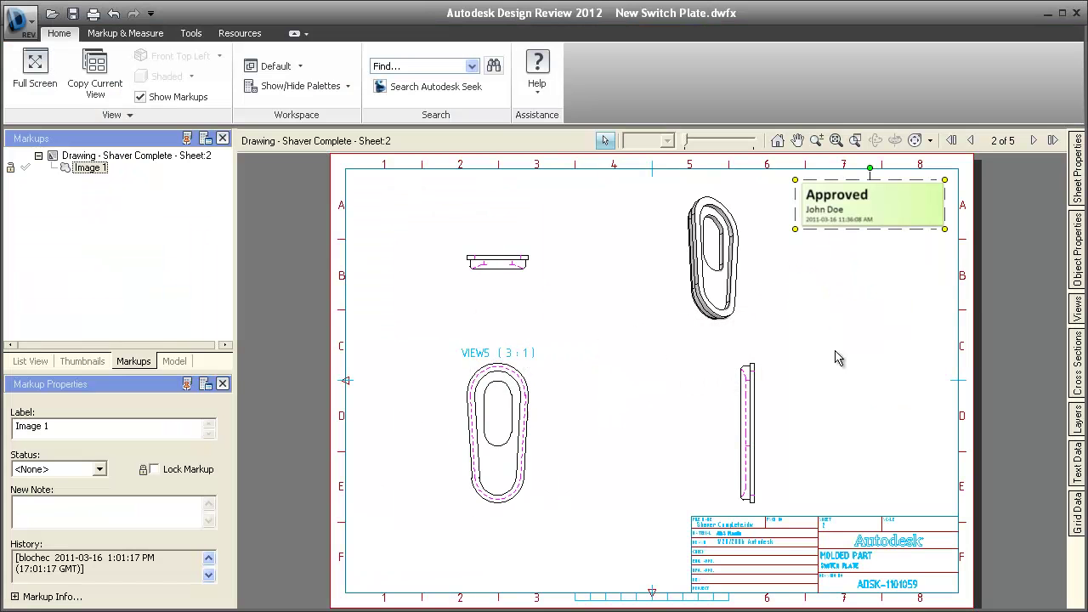
Paste the Logo star near the sheet's lower-left corner as Image 2.
{"action": "key", "text": "ctrl+v"}
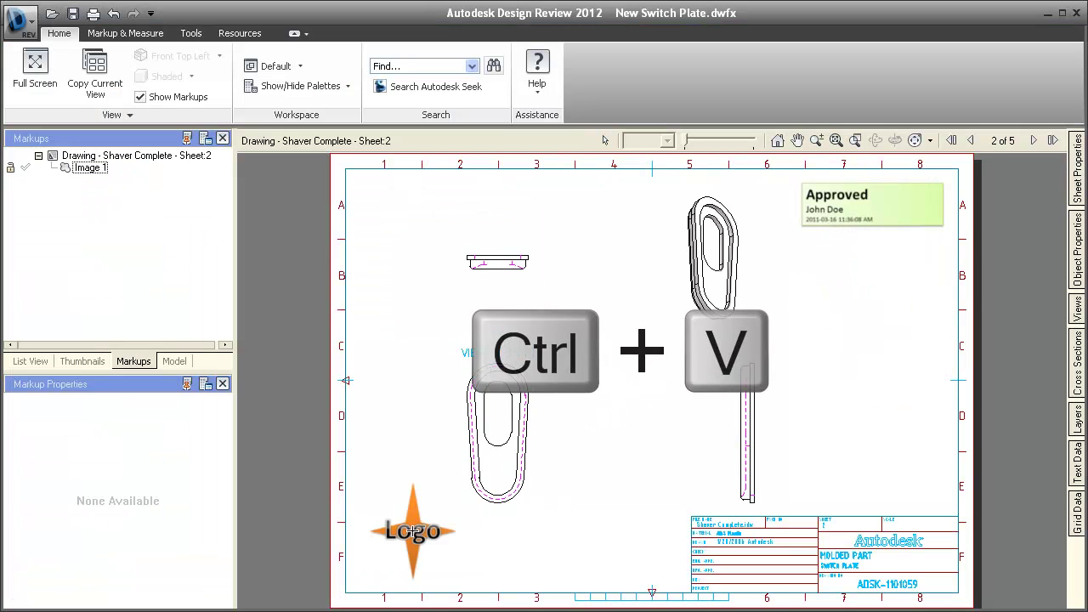
{"action": "left_click", "coordinate": [396, 536]}
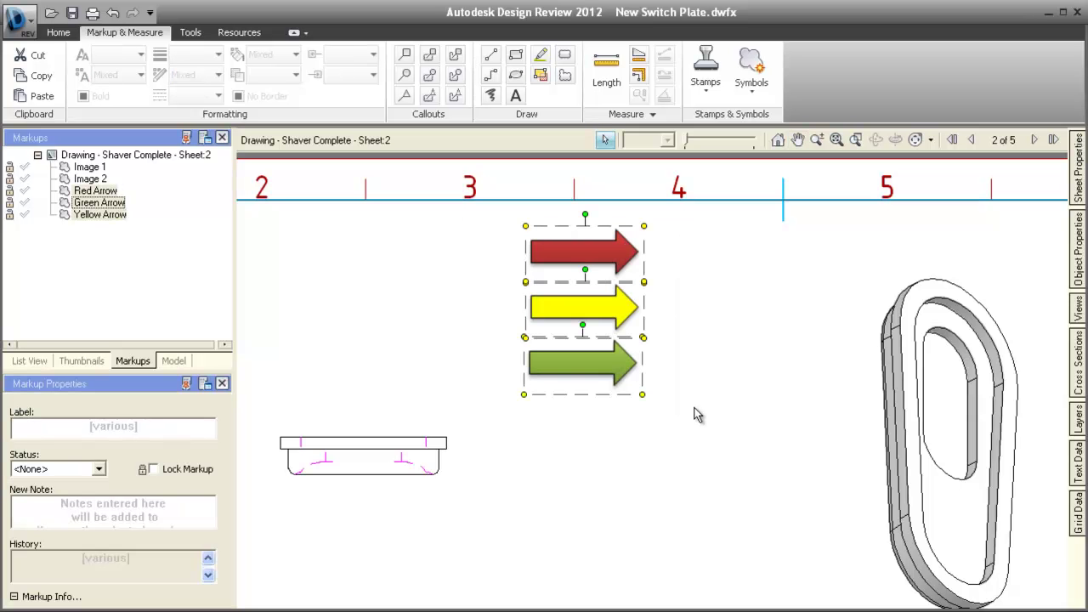
Create an 'Arrows' symbol catalog from the three selected arrows, then delete those arrow markups.
{"action": "left_click", "coordinate": [746, 89]}
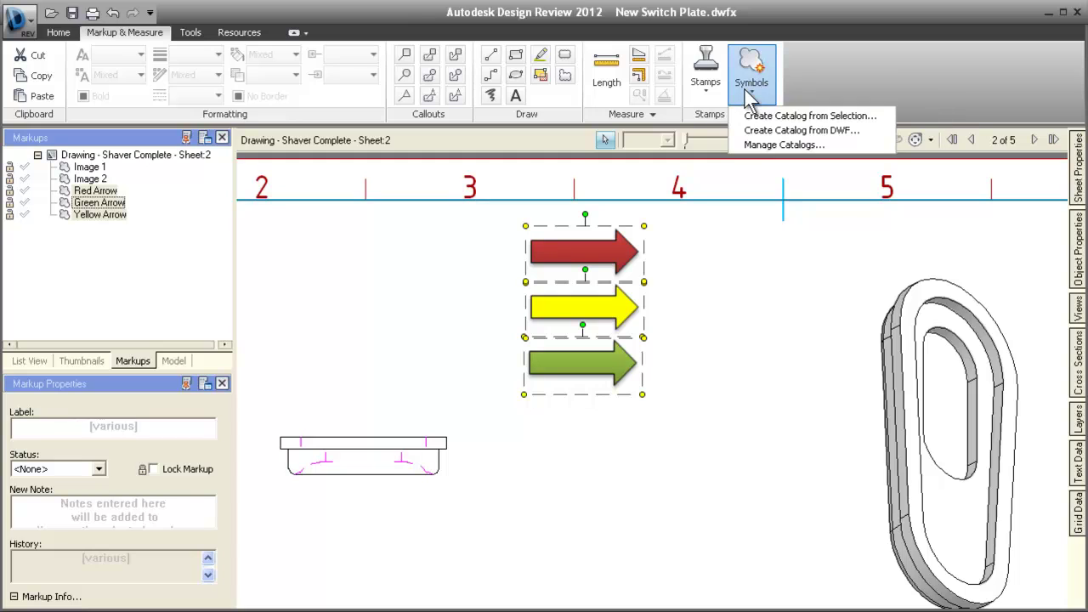
{"action": "left_click", "coordinate": [743, 118]}
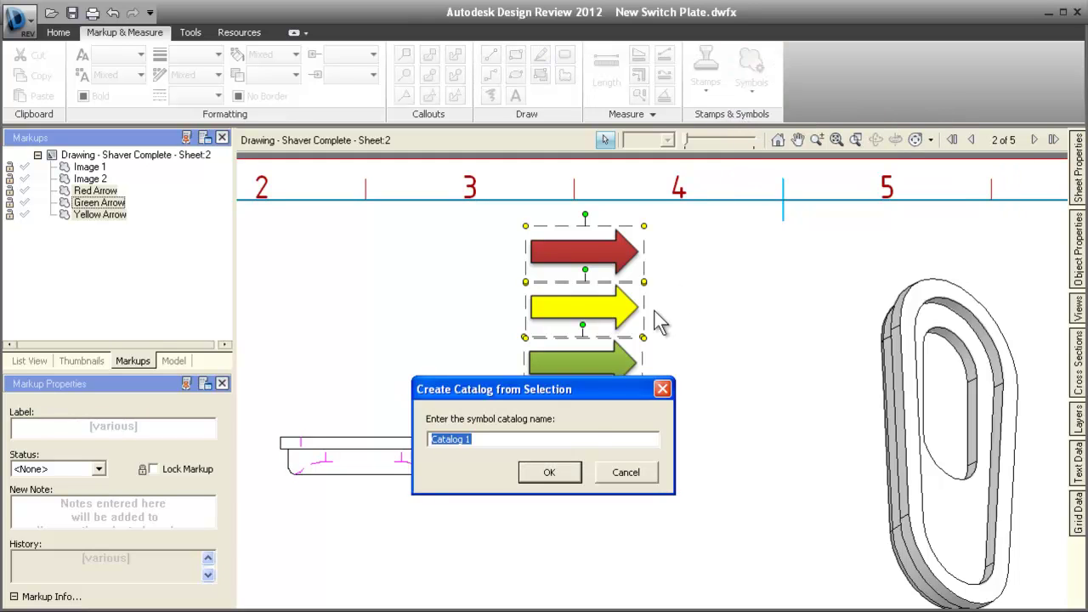
{"action": "type", "text": "Arrows"}
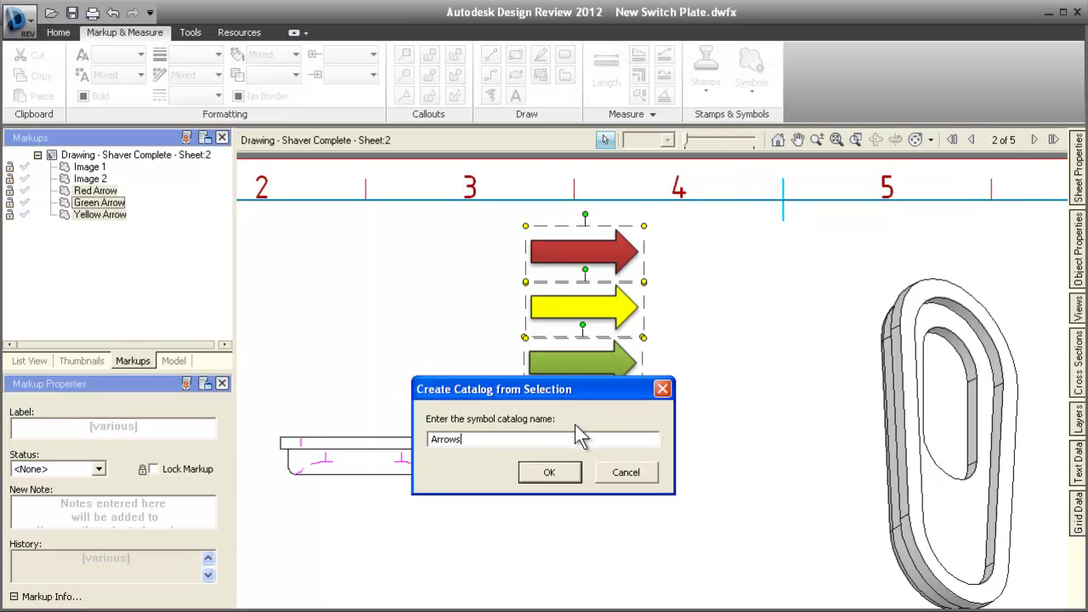
{"action": "left_click", "coordinate": [550, 473]}
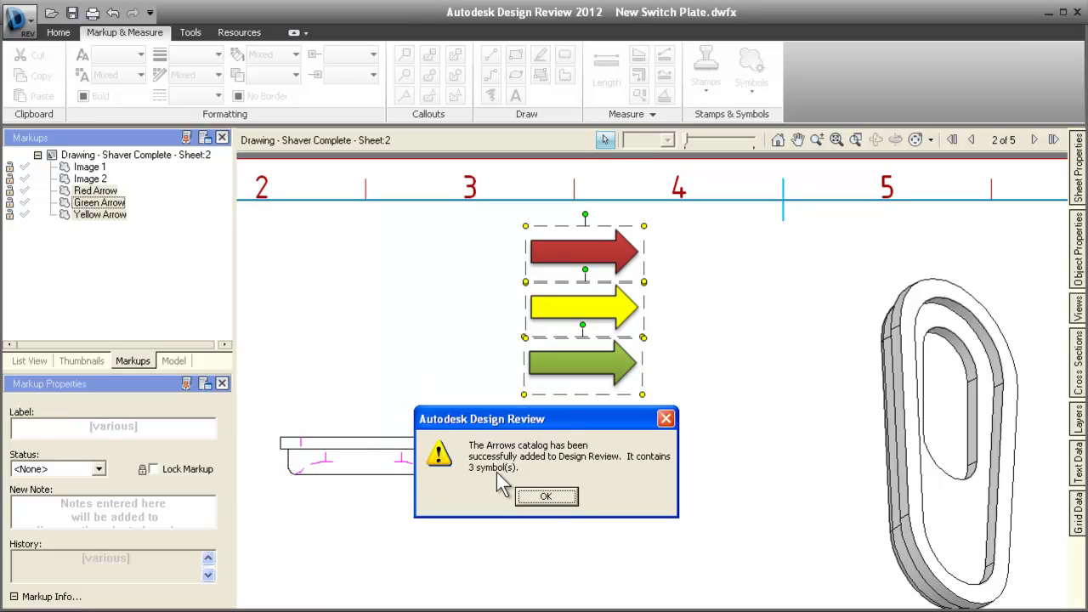
{"action": "left_click", "coordinate": [544, 496]}
{"action": "key", "text": "Delete"}
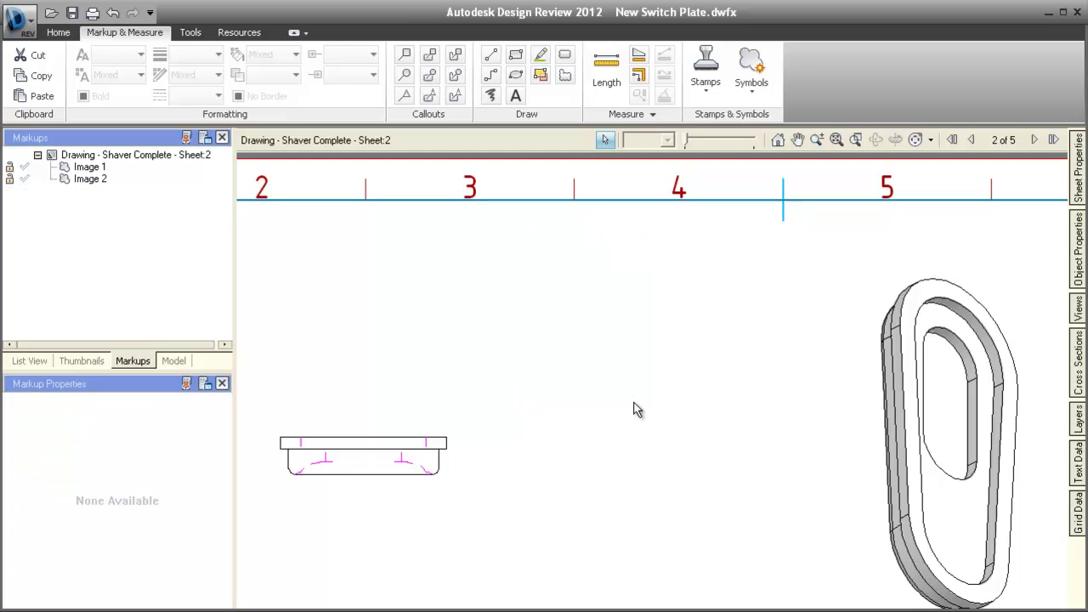
Place the Green Arrow symbol from the Arrows catalog beside the tall part on the right.
{"action": "left_click", "coordinate": [752, 74]}
{"action": "mouse_move", "coordinate": [768, 117]}
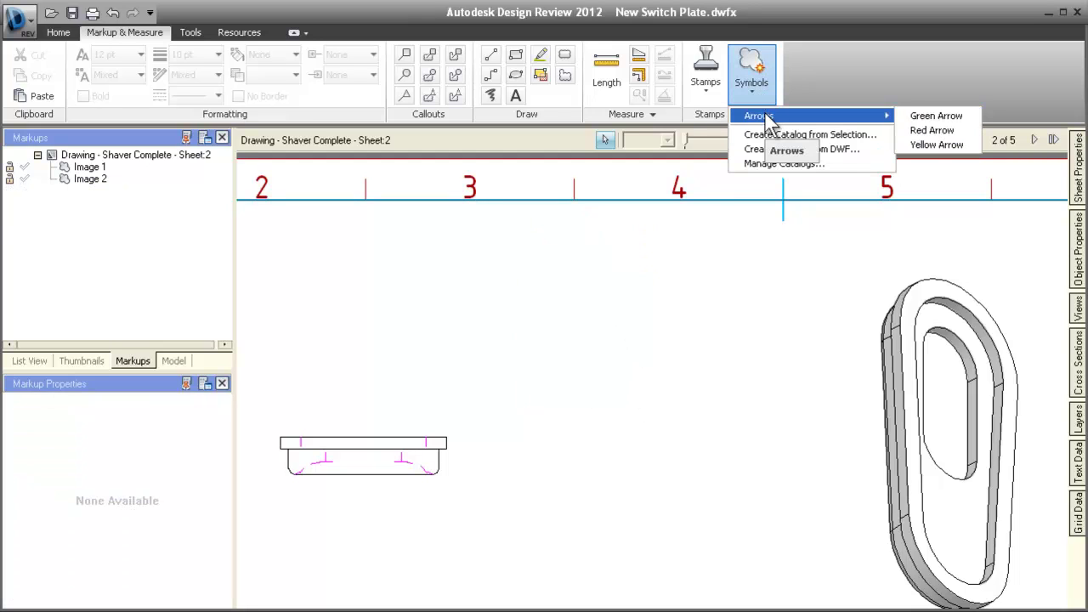
{"action": "left_click", "coordinate": [908, 121]}
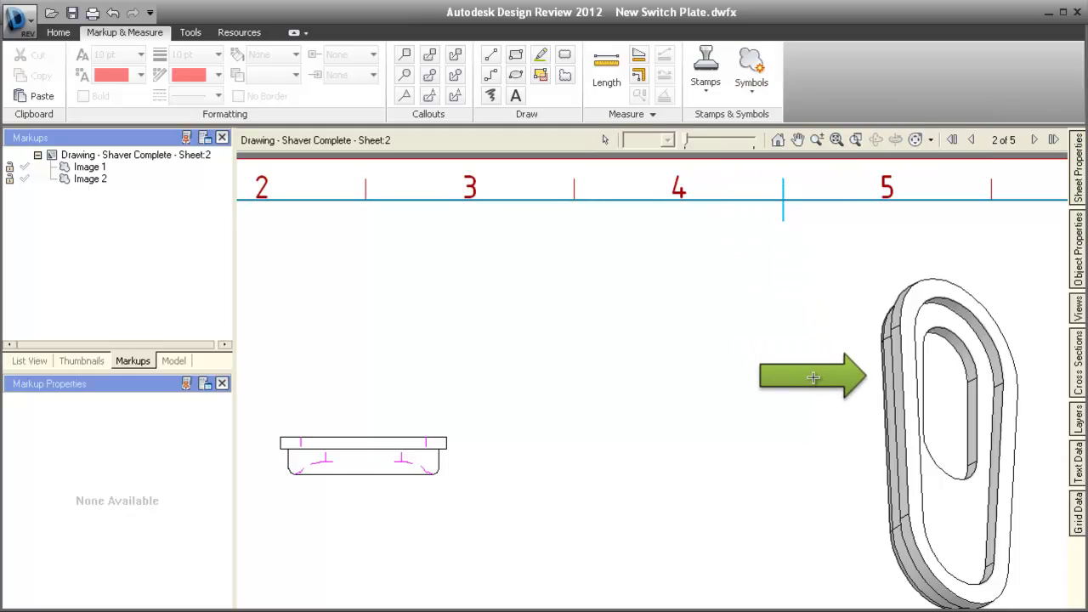
{"action": "left_click", "coordinate": [813, 385]}
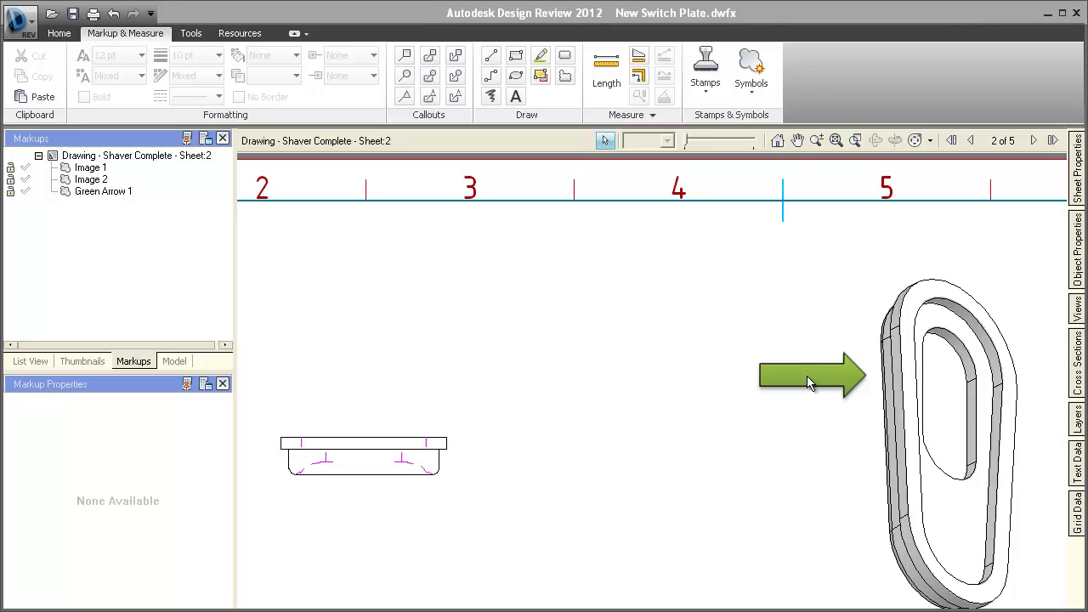
Import the Numbers.sym symbol catalog through Manage Catalogs.
{"action": "left_click", "coordinate": [753, 81]}
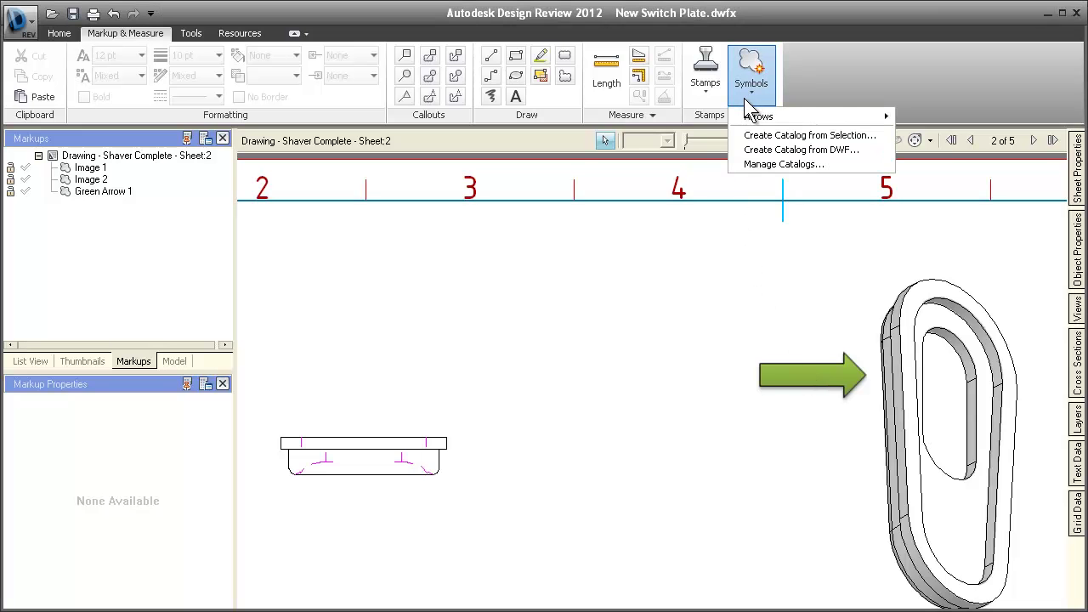
{"action": "left_click", "coordinate": [783, 165]}
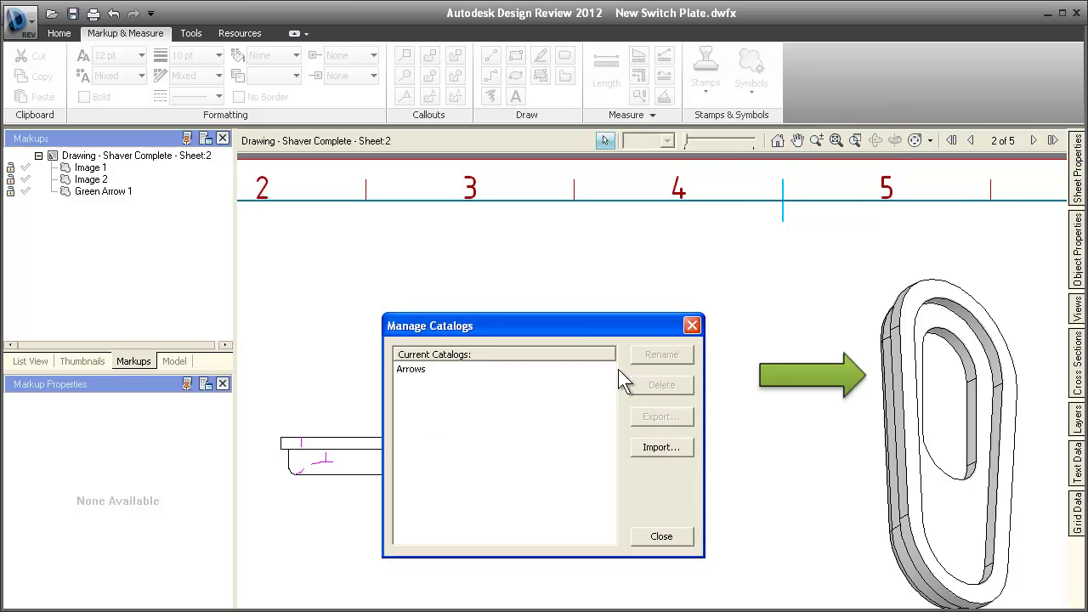
{"action": "left_click", "coordinate": [667, 451]}
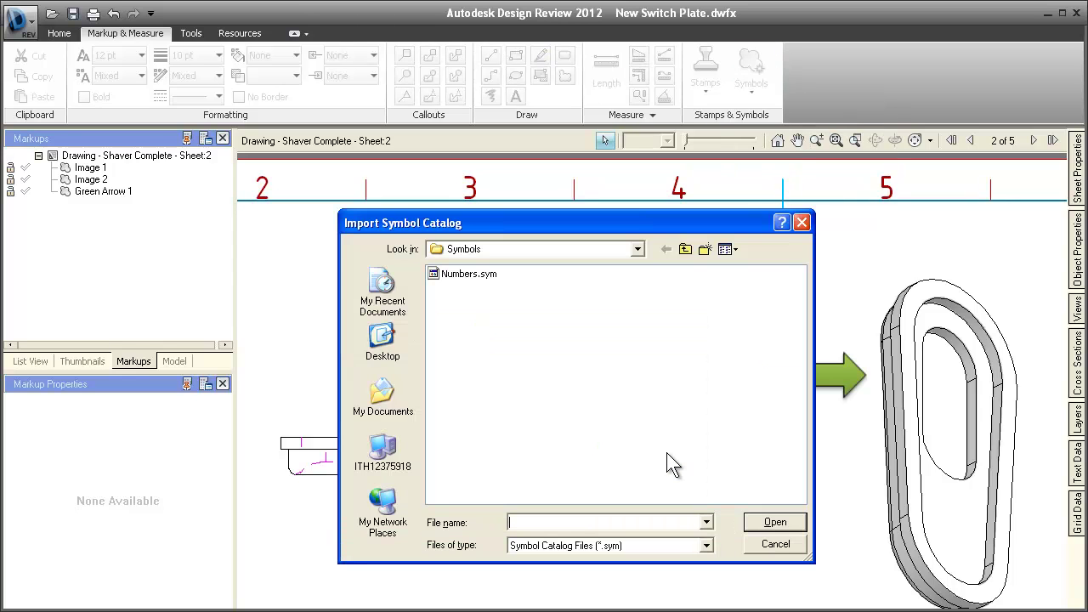
{"action": "left_click", "coordinate": [484, 276]}
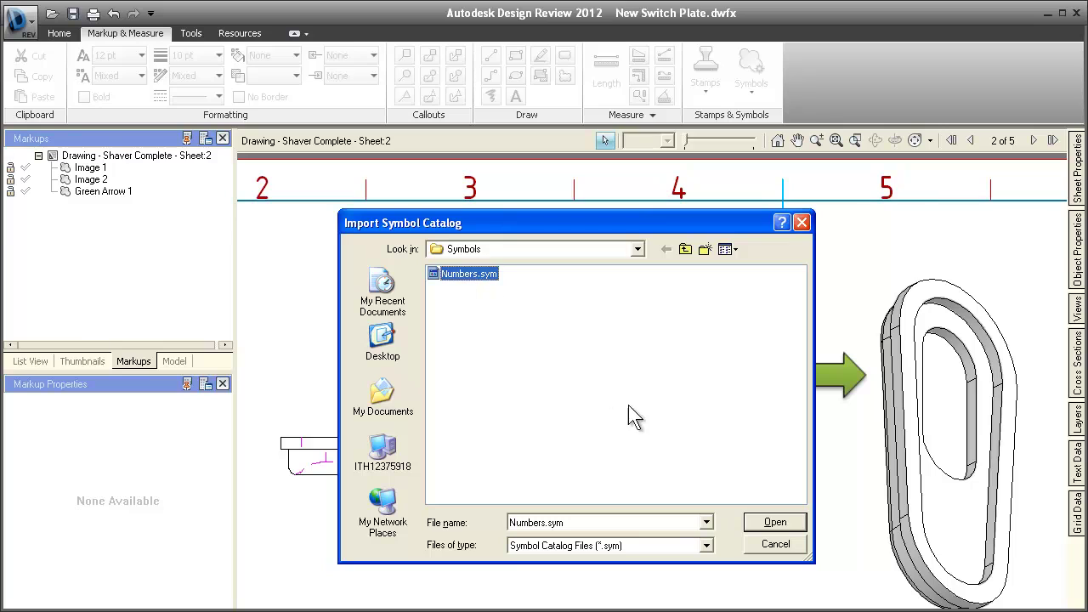
{"action": "left_click", "coordinate": [776, 522]}
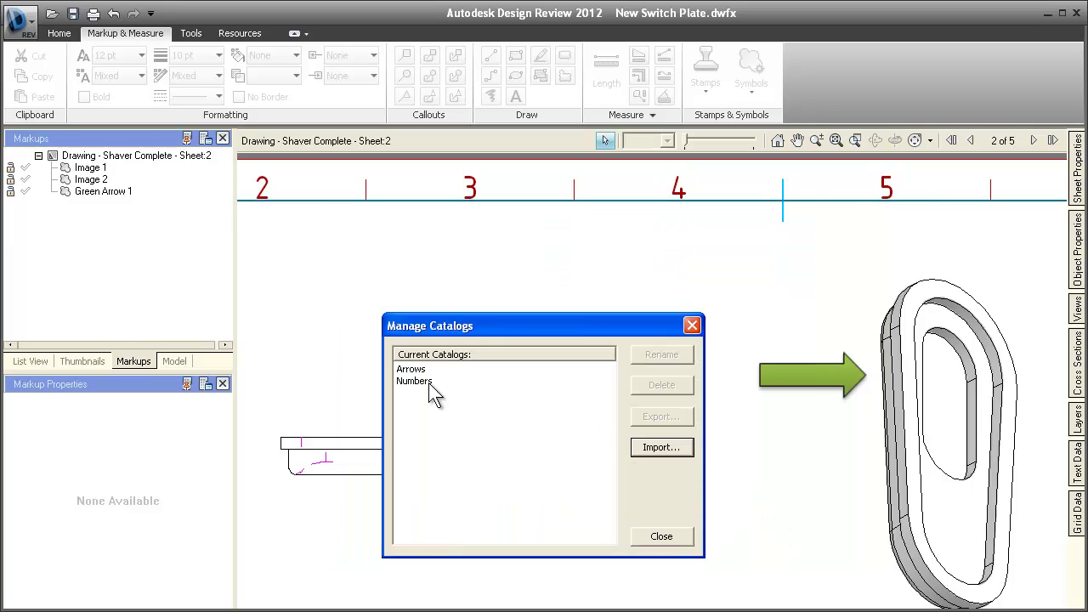
Rename the Numbers catalog to 'Red Numbers'.
{"action": "left_click", "coordinate": [430, 384]}
{"action": "left_click", "coordinate": [640, 356]}
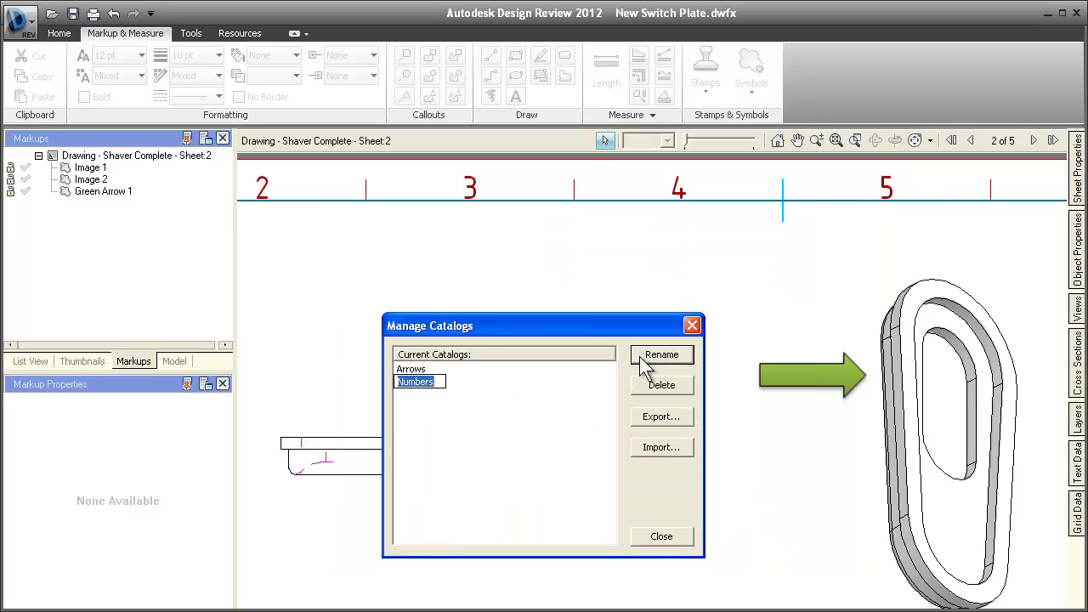
{"action": "key", "text": "Home"}
{"action": "type", "text": "Red"}
{"action": "key", "text": "Return"}
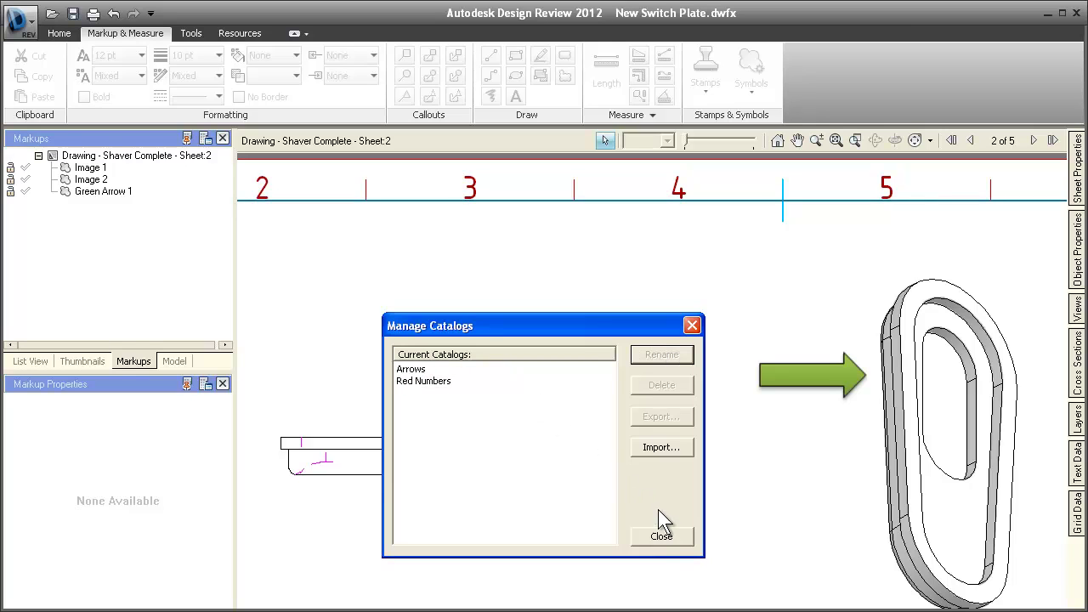
{"action": "left_click", "coordinate": [680, 537]}
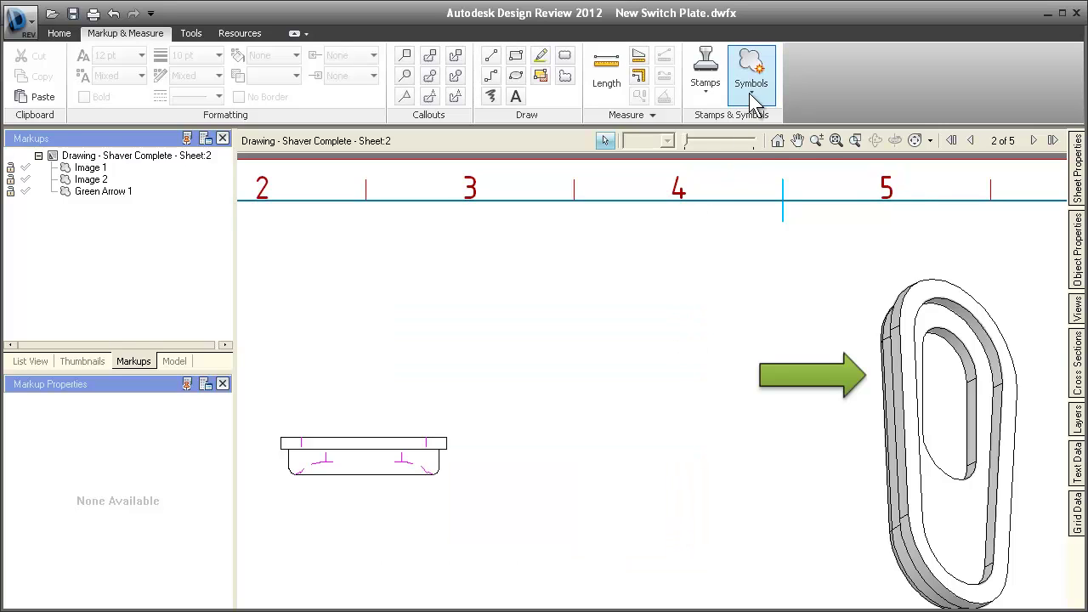
Place a red number 1 symbol from Red Numbers just up and left of the green arrow.
{"action": "left_click", "coordinate": [753, 85]}
{"action": "mouse_move", "coordinate": [750, 119]}
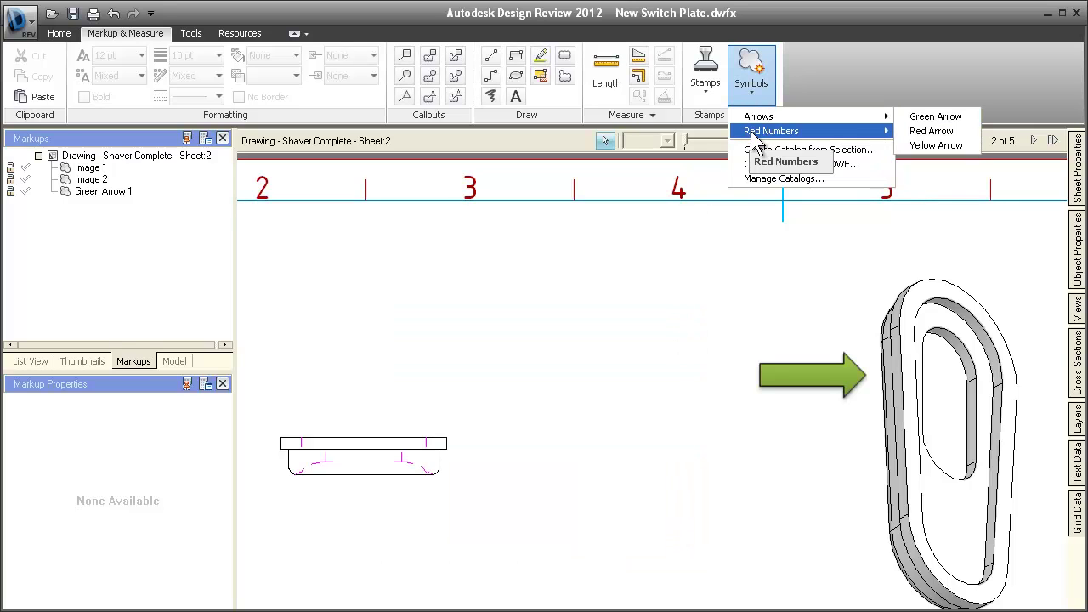
{"action": "left_click", "coordinate": [910, 146]}
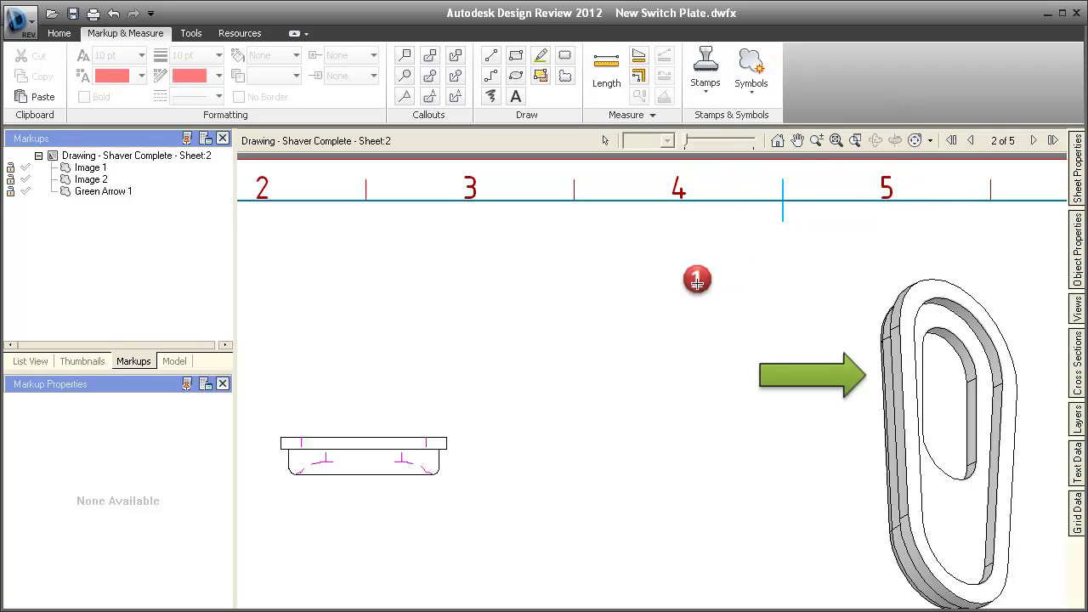
{"action": "left_click", "coordinate": [699, 278]}
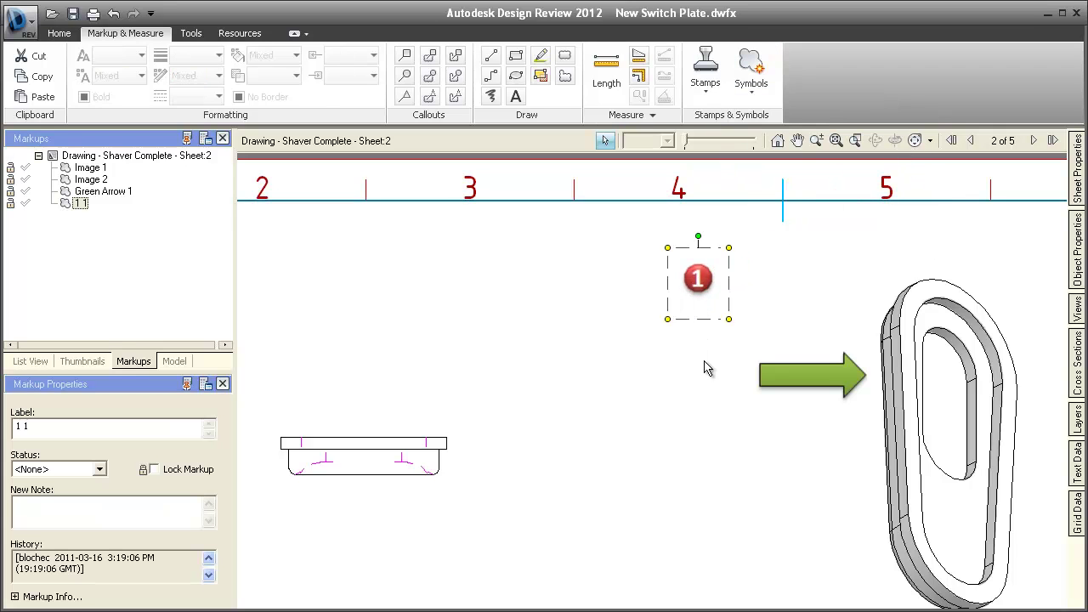
Export the Arrows catalog from Manage Catalogs as Arrows.sym in the Symbols folder.
{"action": "left_click", "coordinate": [752, 94]}
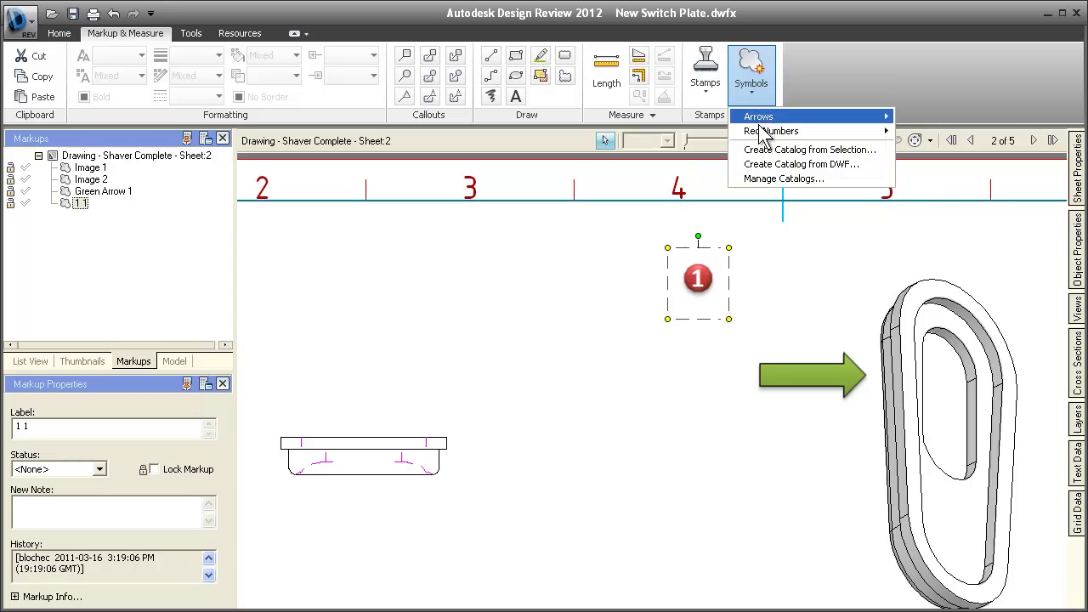
{"action": "left_click", "coordinate": [769, 181]}
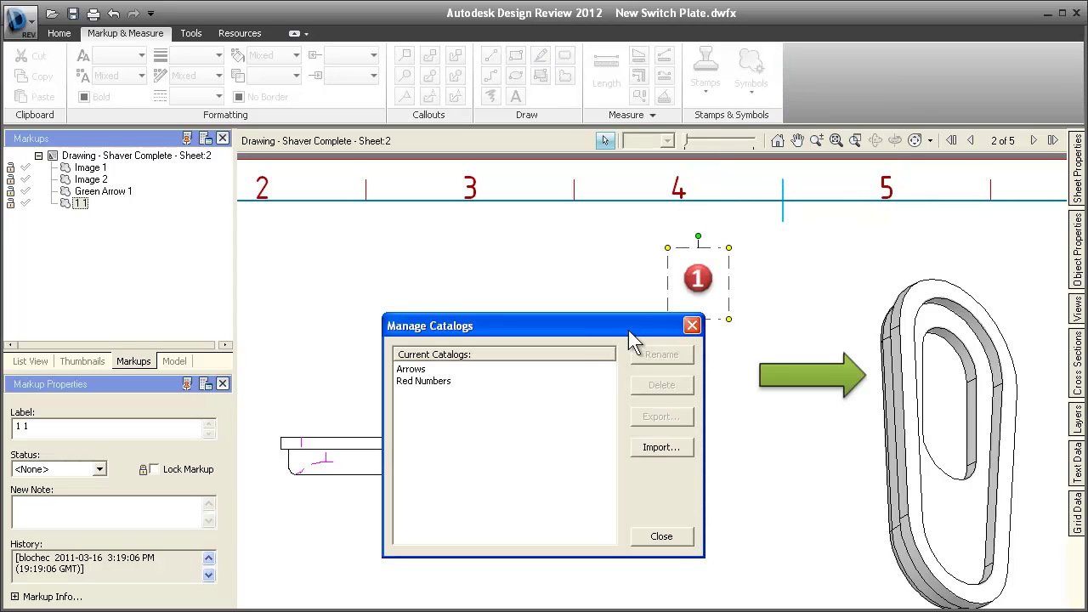
{"action": "left_click", "coordinate": [511, 369]}
{"action": "left_click", "coordinate": [664, 418]}
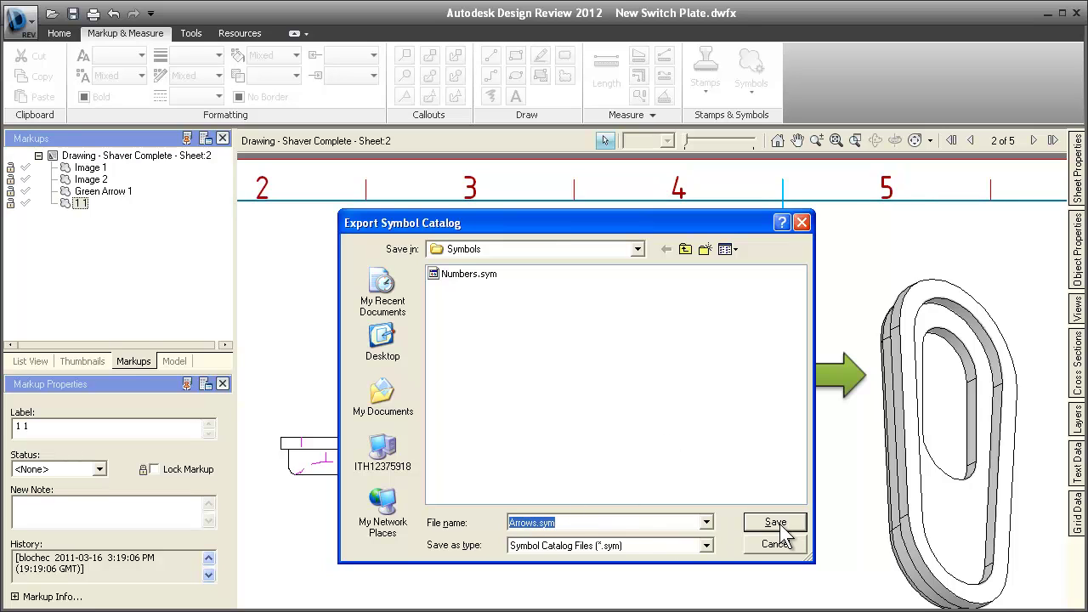
{"action": "left_click", "coordinate": [793, 524]}
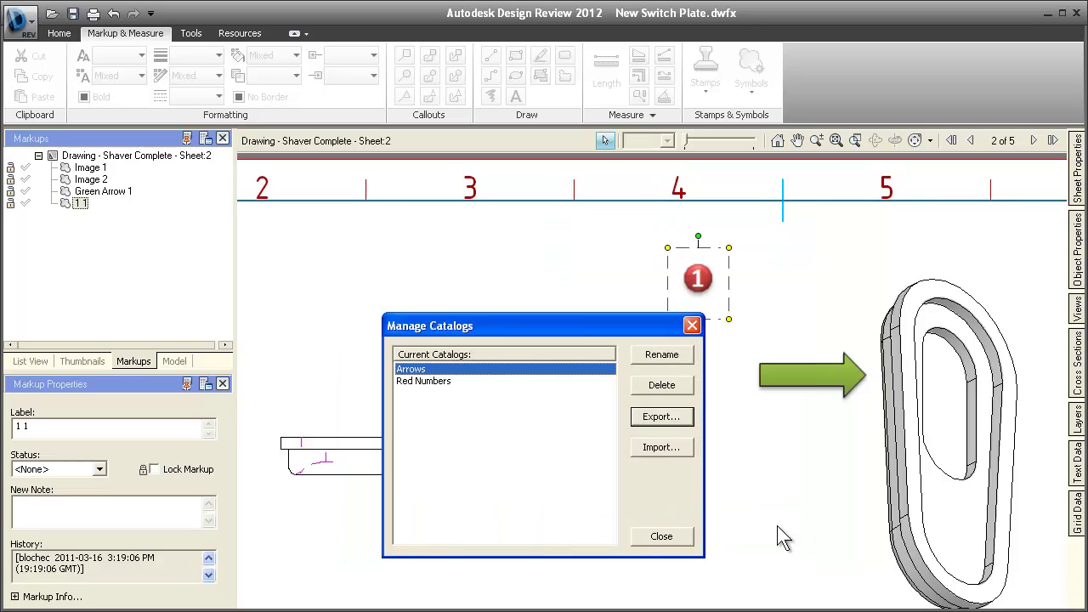
{"action": "left_click", "coordinate": [641, 538]}
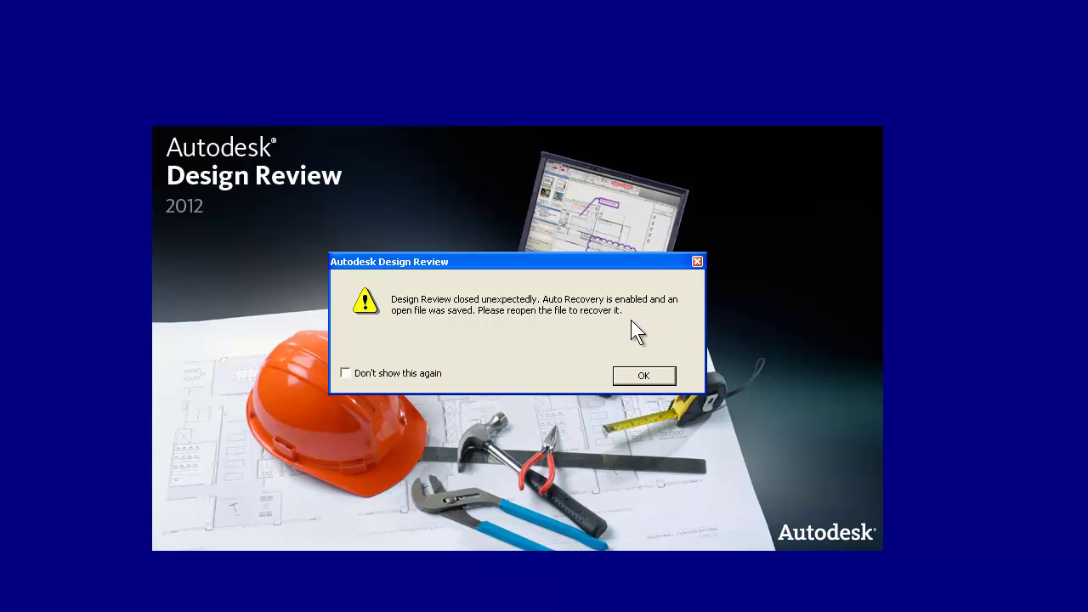
Dismiss the Auto Recovery warning and restore the newer auto-saved New Switch Plate.dwfx.
{"action": "left_click", "coordinate": [644, 376]}
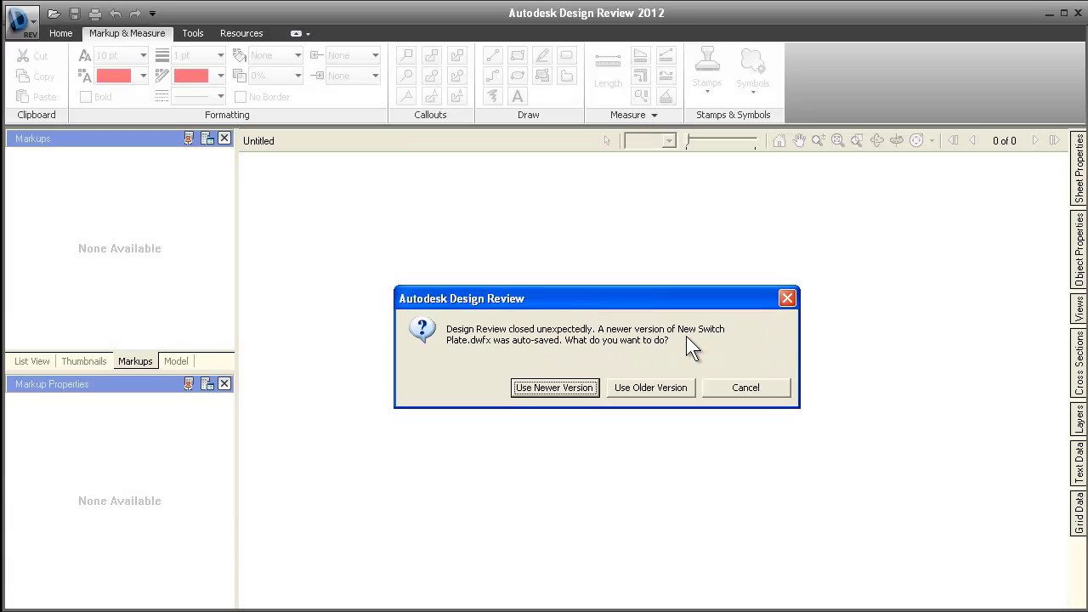
{"action": "left_click", "coordinate": [591, 387]}
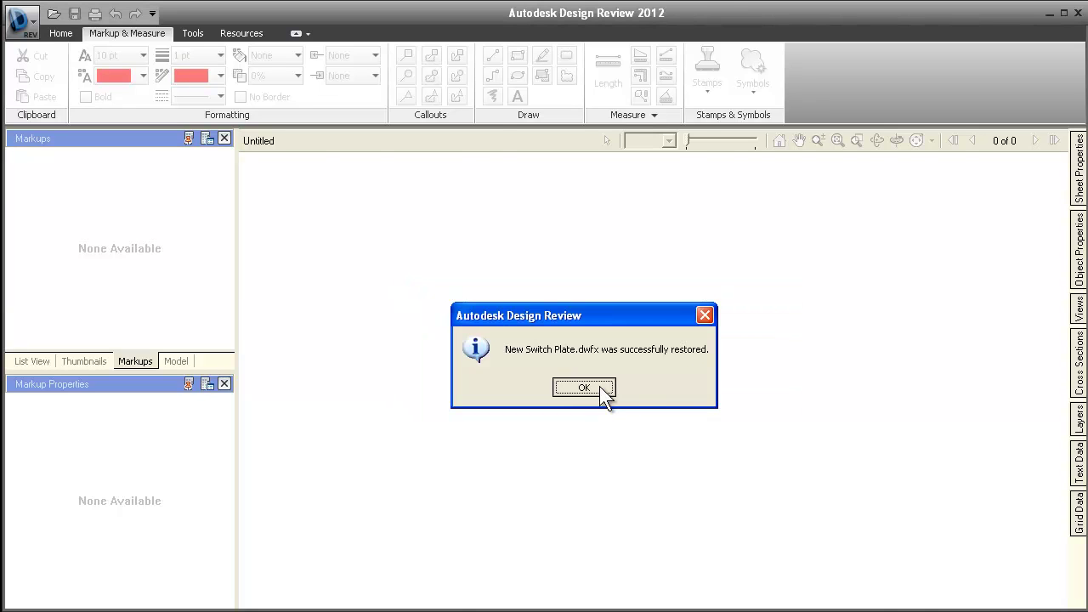
{"action": "left_click", "coordinate": [584, 388]}
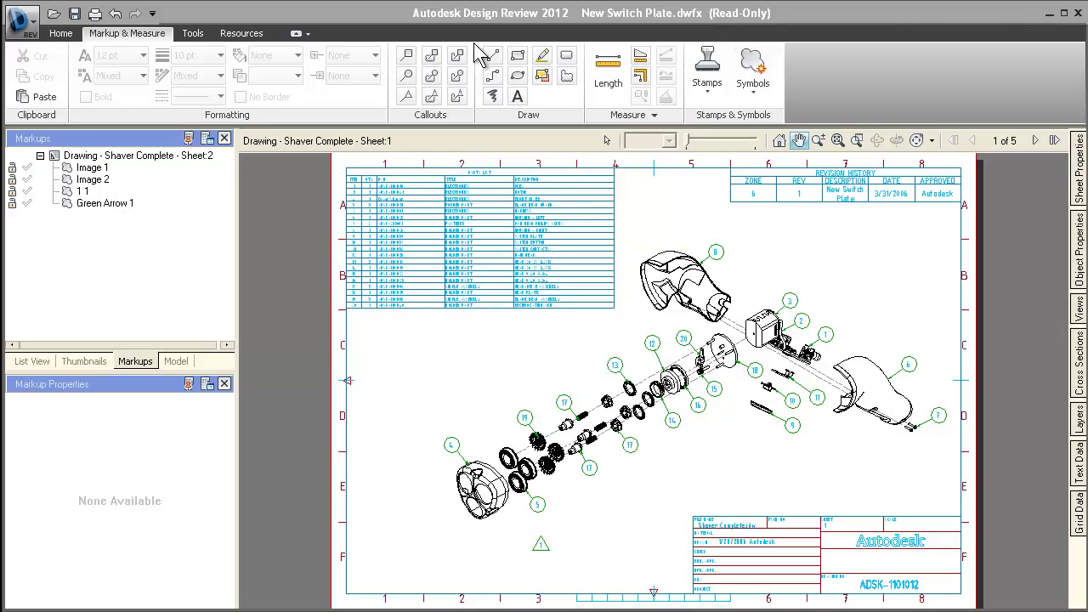
Show the learning and additional resources panel.
{"action": "left_click", "coordinate": [238, 34]}
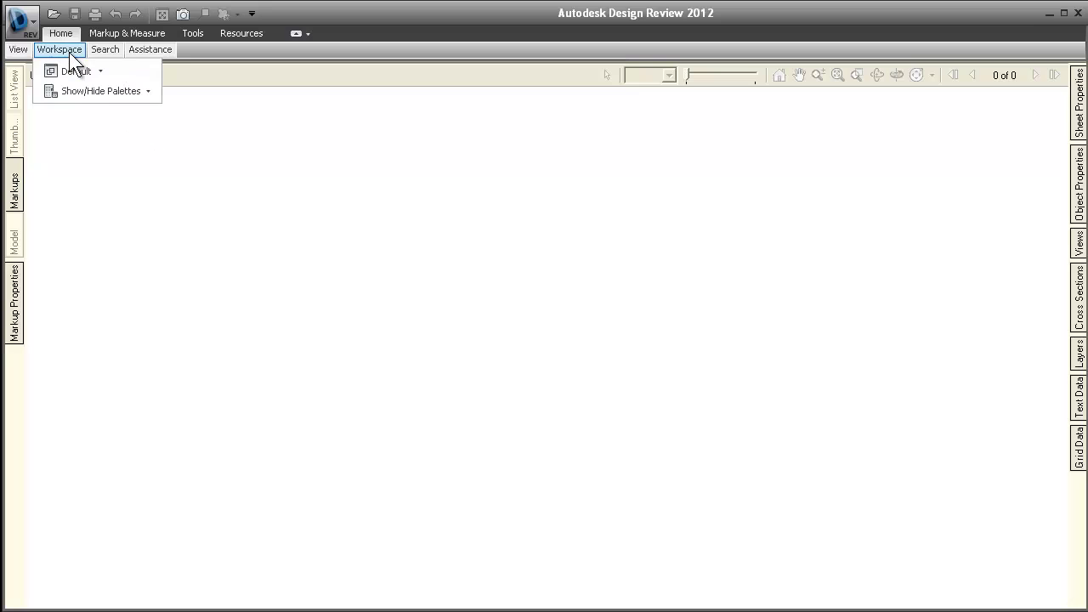
Save the current layout as a workspace named 'Company Standard' from the Workspace list.
{"action": "left_click", "coordinate": [101, 71]}
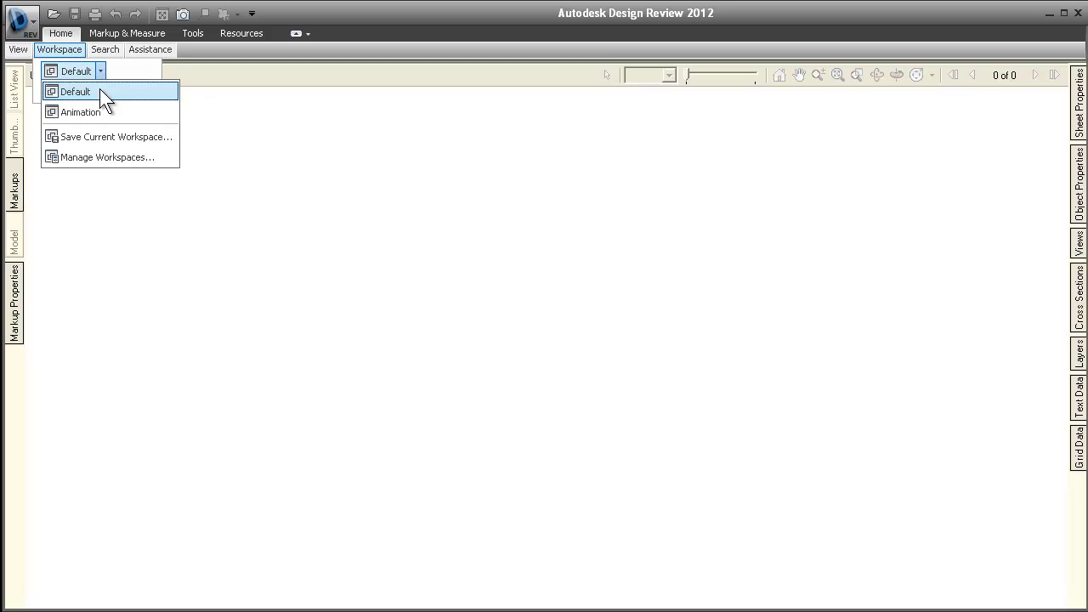
{"action": "left_click", "coordinate": [111, 138]}
{"action": "type", "text": "Com"}
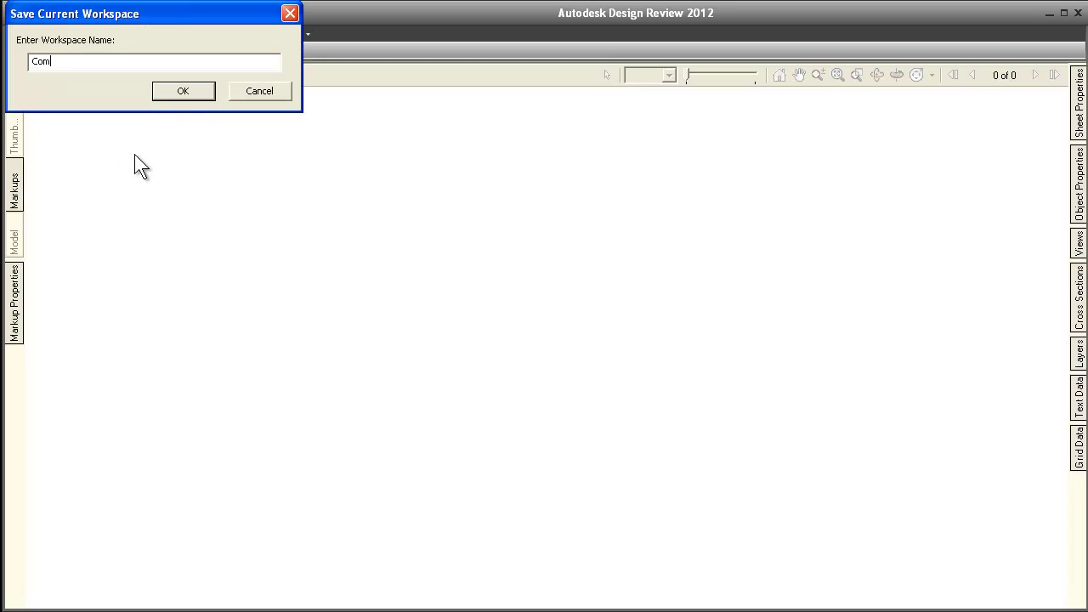
{"action": "type", "text": "pany Standard"}
{"action": "left_click", "coordinate": [183, 91]}
{"action": "left_click", "coordinate": [69, 54]}
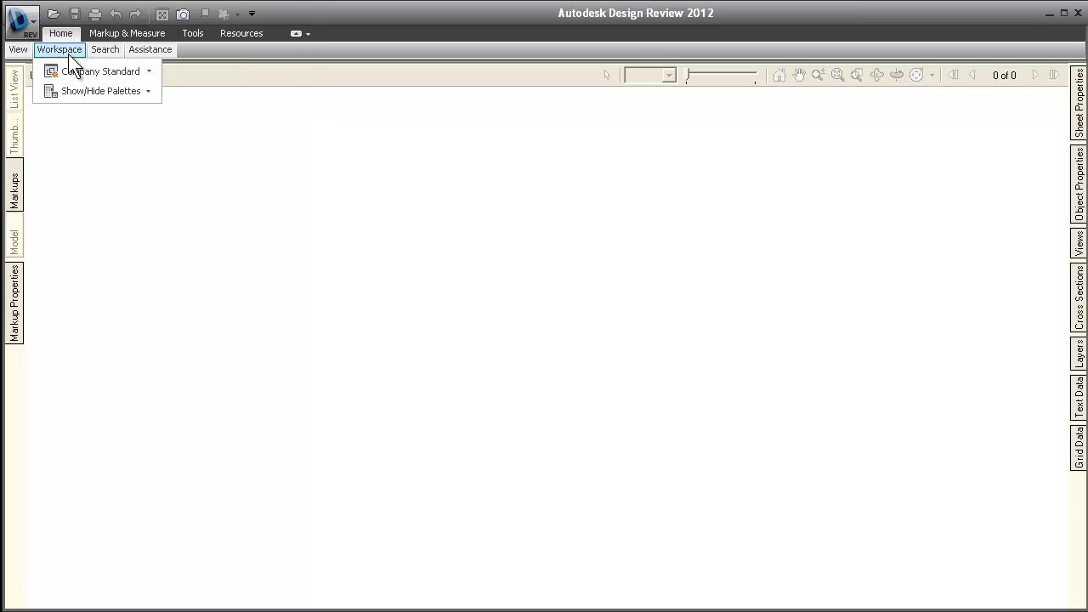
Export the Company Standard workspace to Company Standard.xml in the Workspace folder.
{"action": "left_click", "coordinate": [150, 71]}
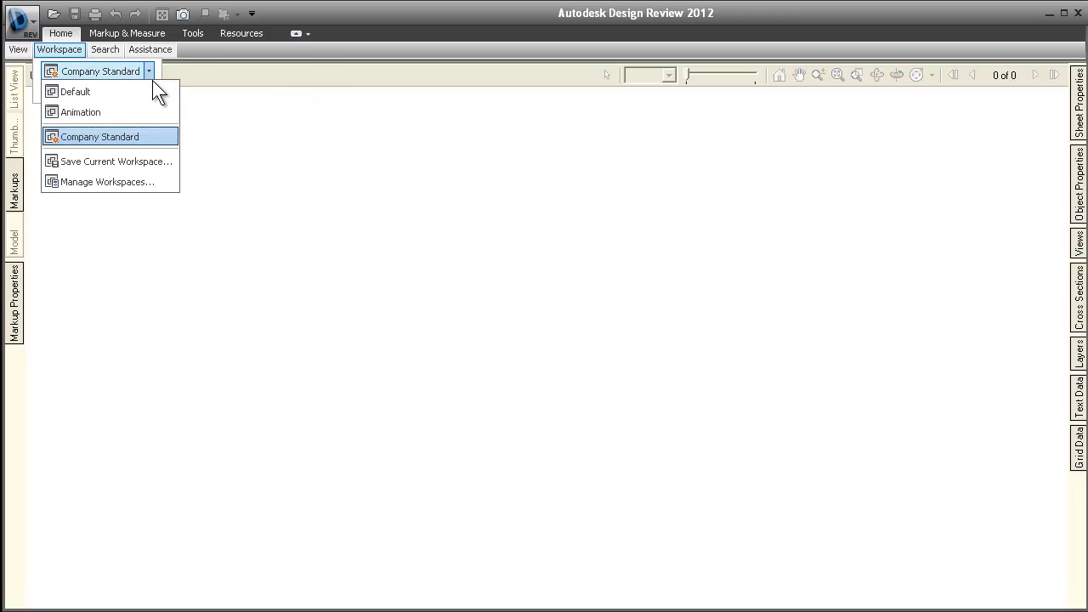
{"action": "left_click", "coordinate": [162, 182]}
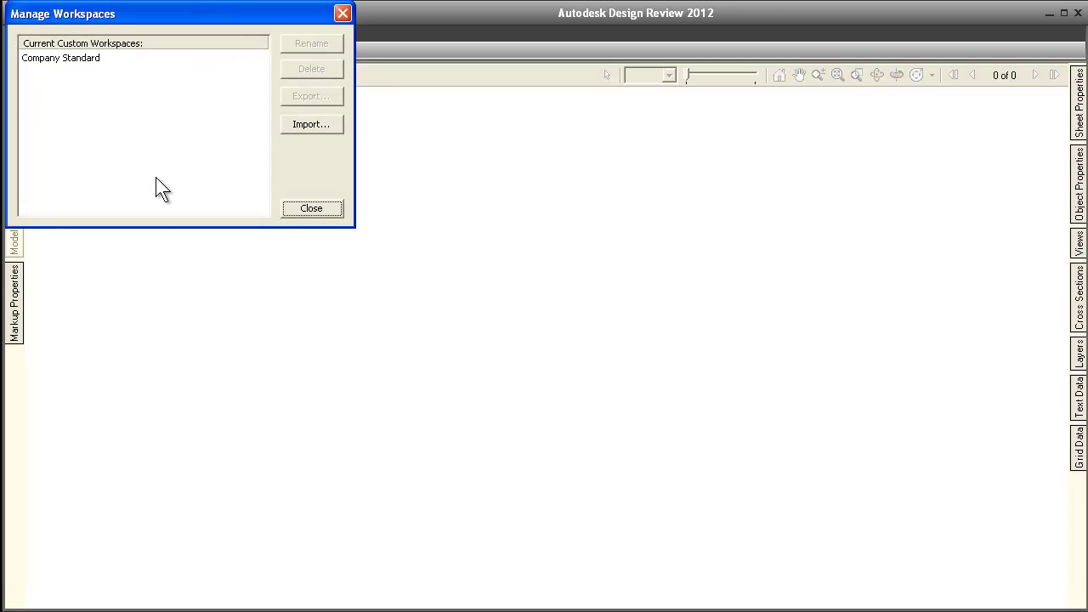
{"action": "left_click", "coordinate": [101, 56]}
{"action": "left_click", "coordinate": [294, 97]}
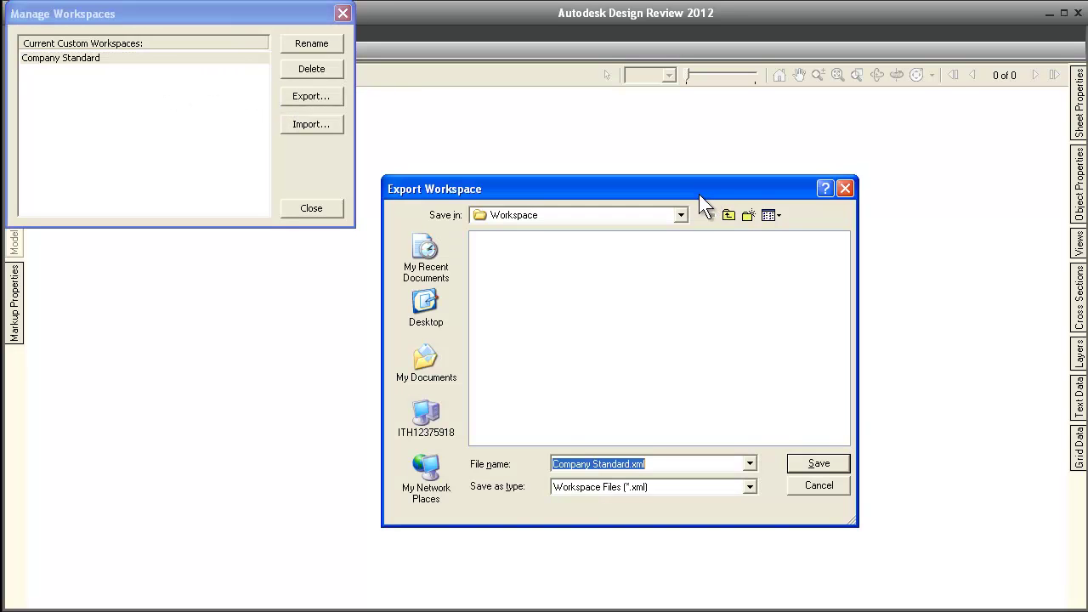
{"action": "left_click", "coordinate": [834, 463]}
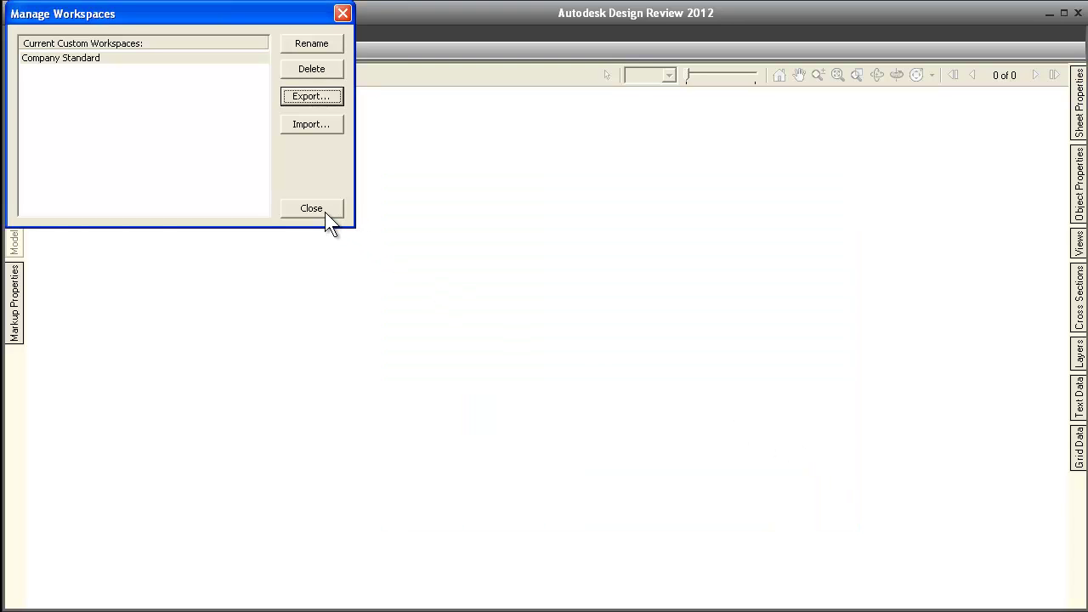
{"action": "left_click", "coordinate": [324, 211]}
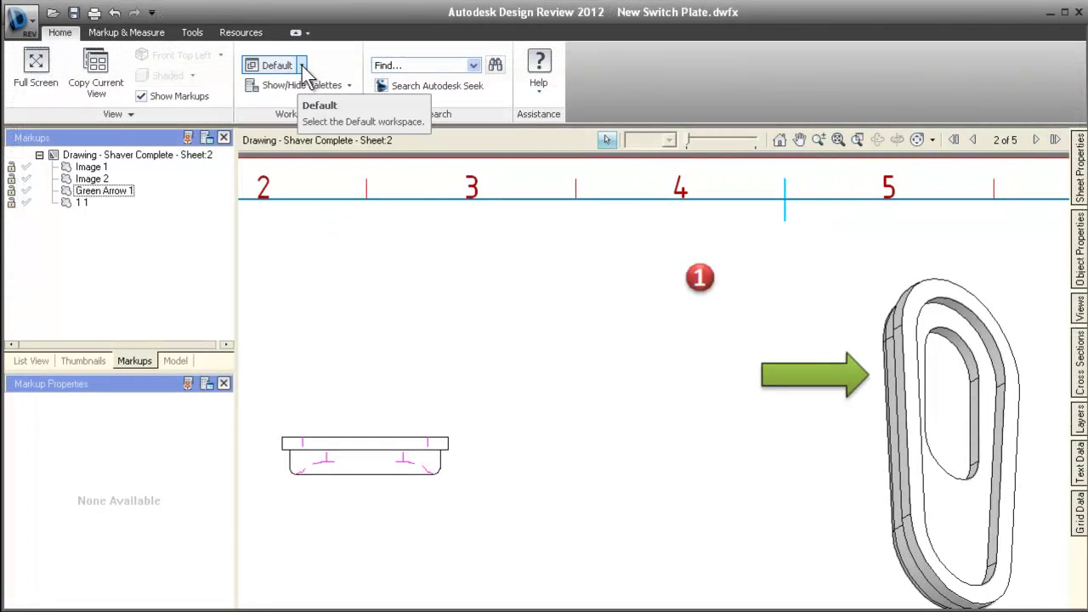
Import the Company Standard workspace from Company Standard.xml via Manage Workspaces.
{"action": "left_click", "coordinate": [302, 66]}
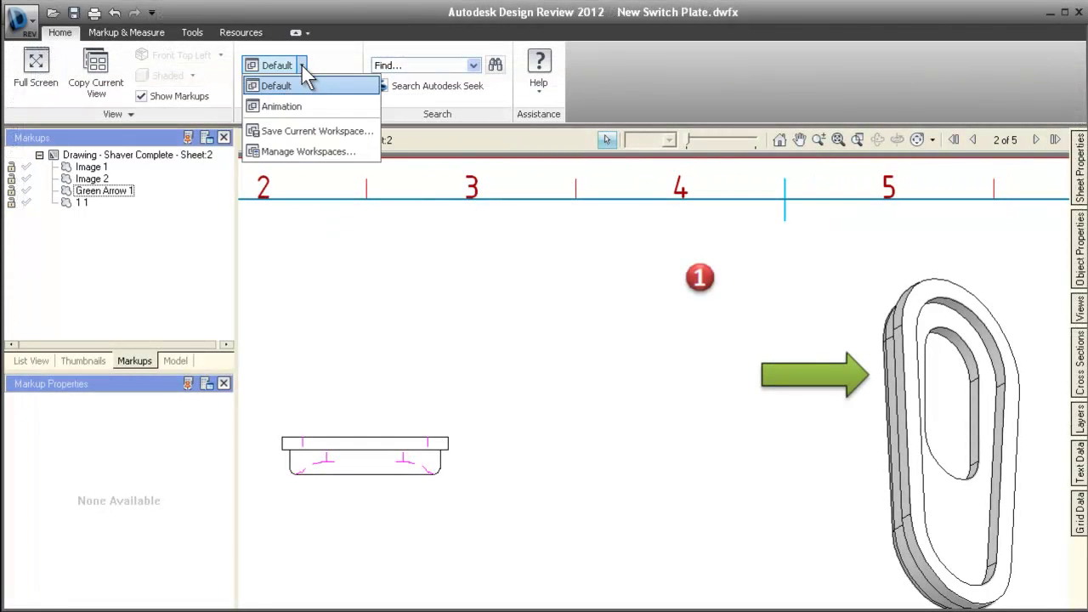
{"action": "left_click", "coordinate": [336, 155]}
{"action": "left_click", "coordinate": [322, 125]}
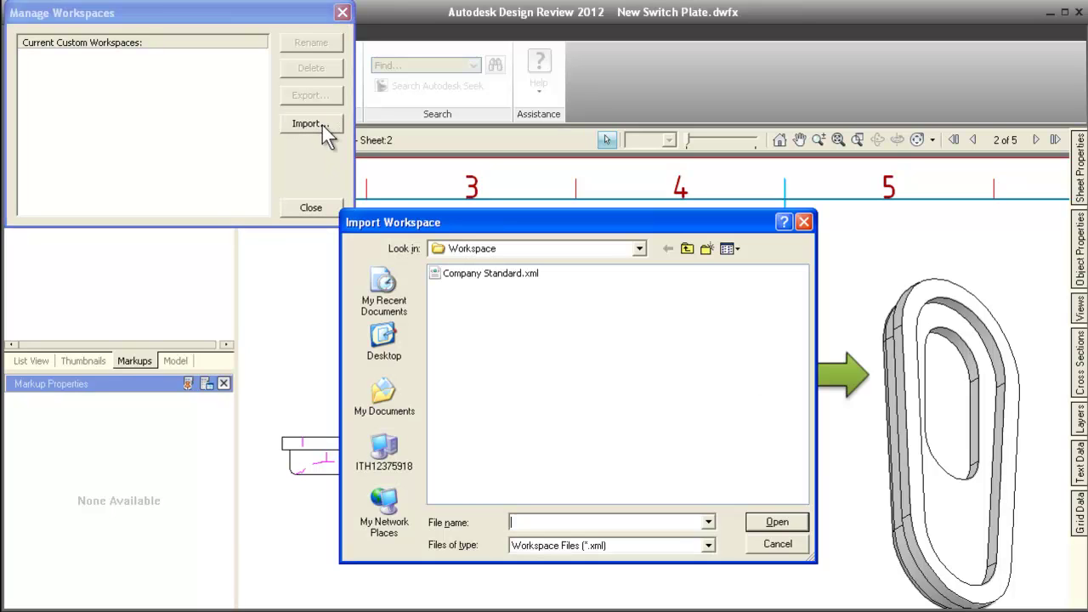
{"action": "left_click", "coordinate": [472, 274]}
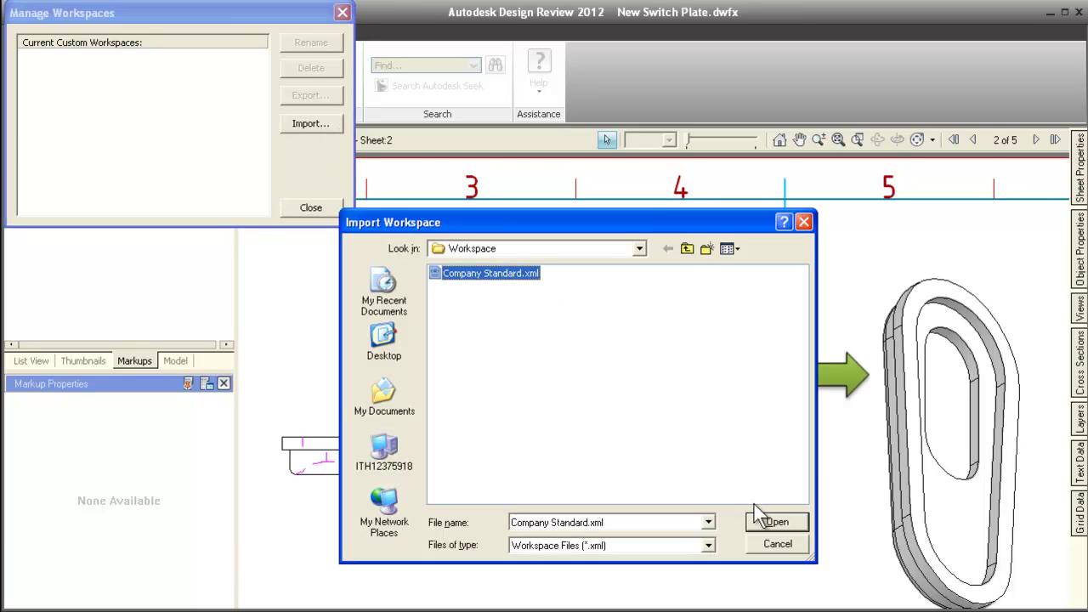
{"action": "left_click", "coordinate": [777, 523]}
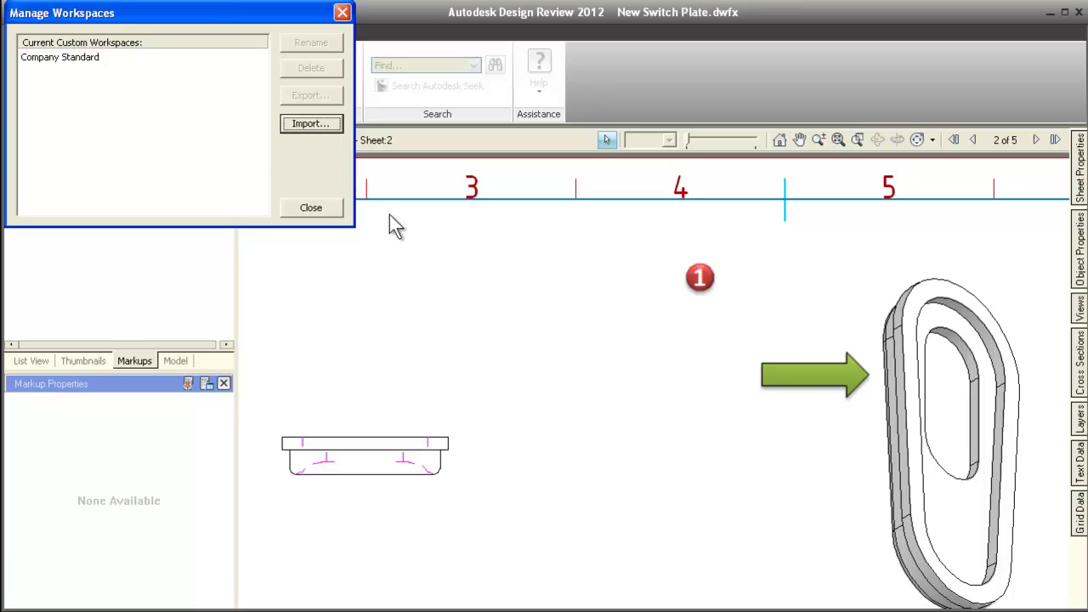
{"action": "left_click", "coordinate": [165, 58]}
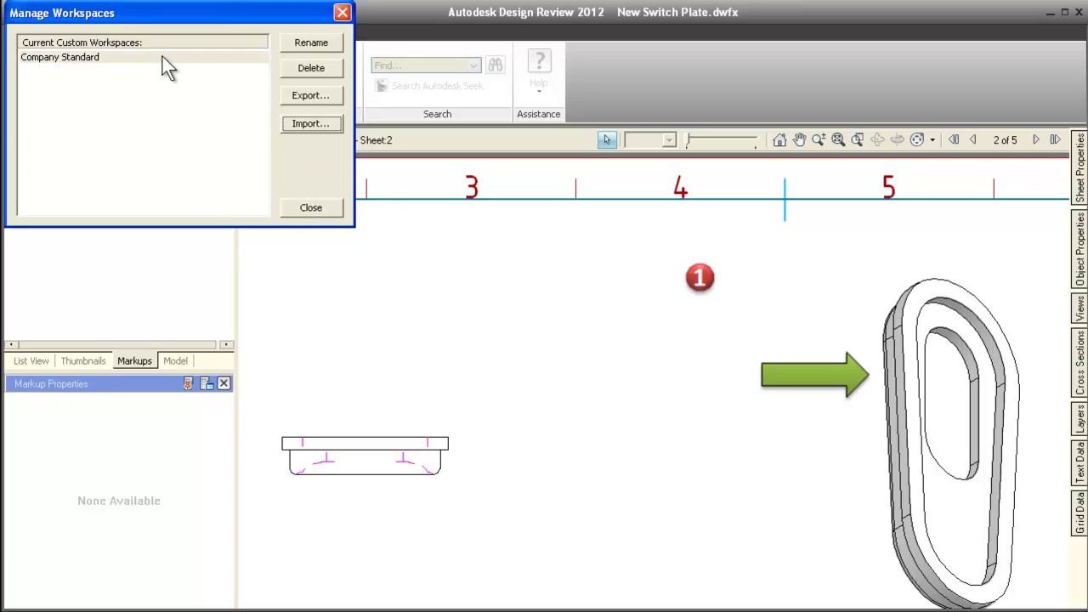
{"action": "left_click", "coordinate": [311, 209]}
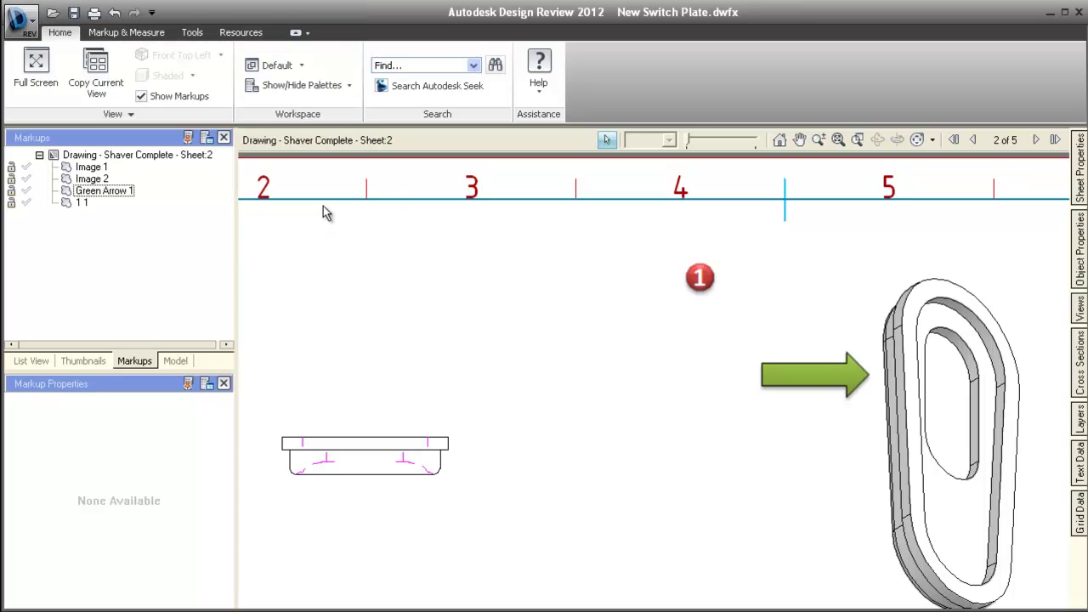
Switch the layout to the Company Standard workspace.
{"action": "left_click", "coordinate": [302, 68]}
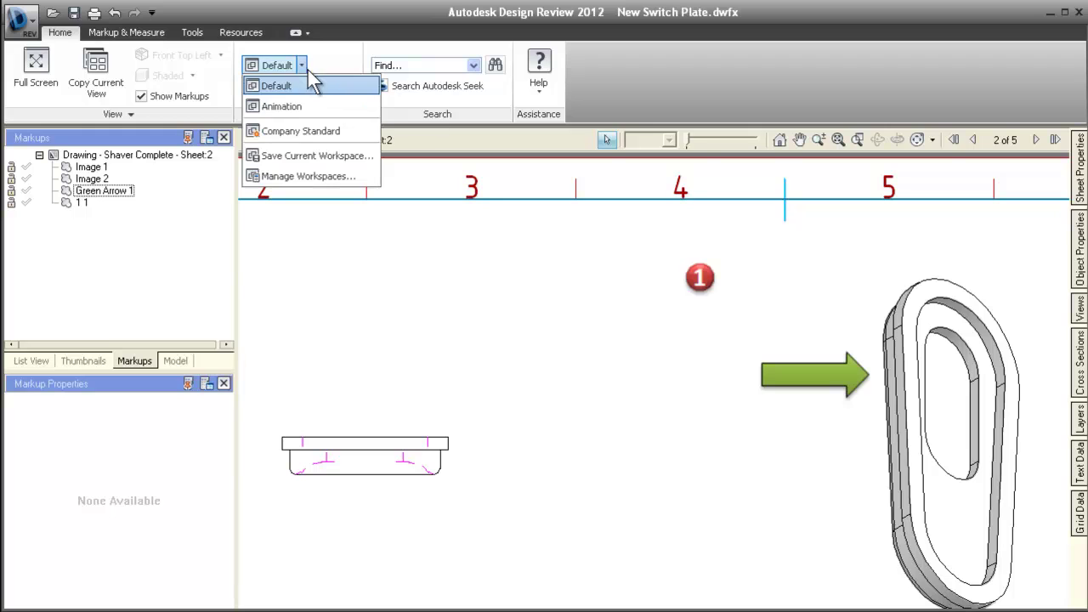
{"action": "left_click", "coordinate": [311, 131]}
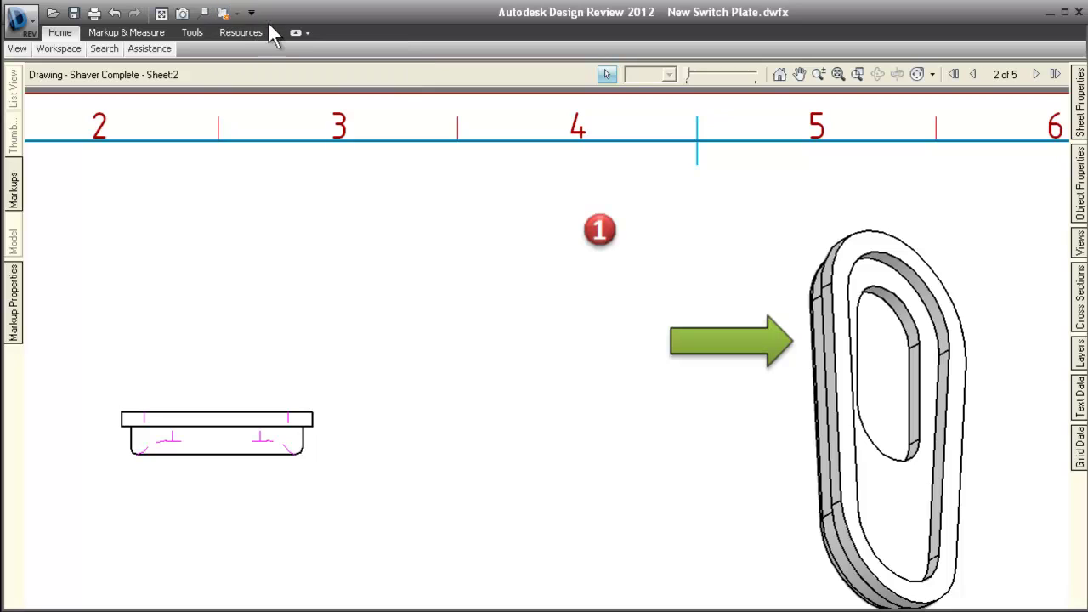
{"action": "left_click", "coordinate": [58, 48]}
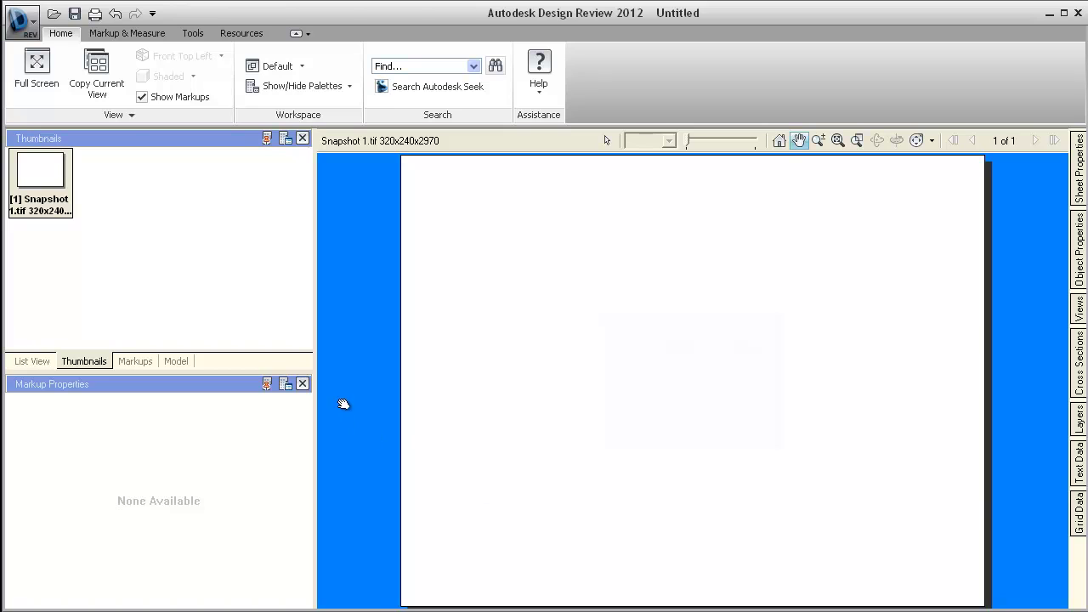
Export the current program options, with the blue canvas, as 'Light Blue DWF'.
{"action": "left_click", "coordinate": [22, 19]}
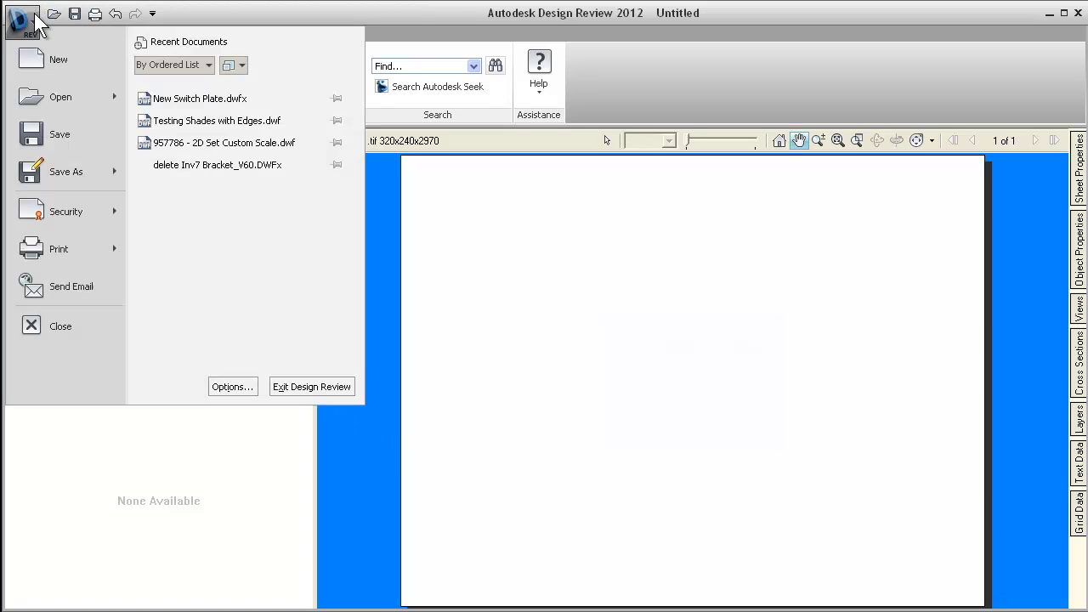
{"action": "left_click", "coordinate": [244, 382]}
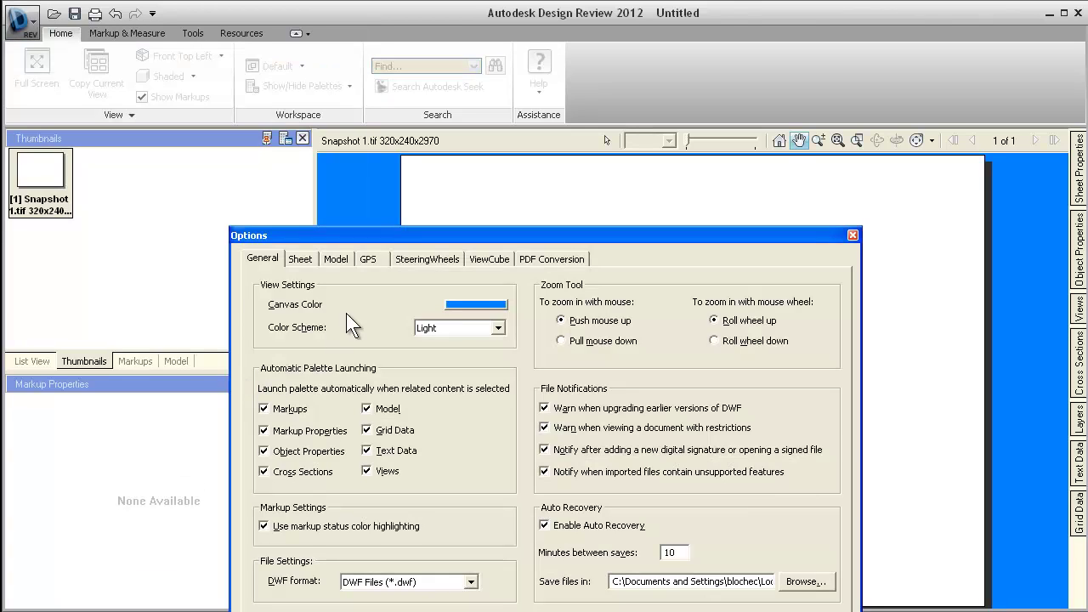
{"action": "left_click_drag", "start_coordinate": [385, 233], "coordinate": [406, 142]}
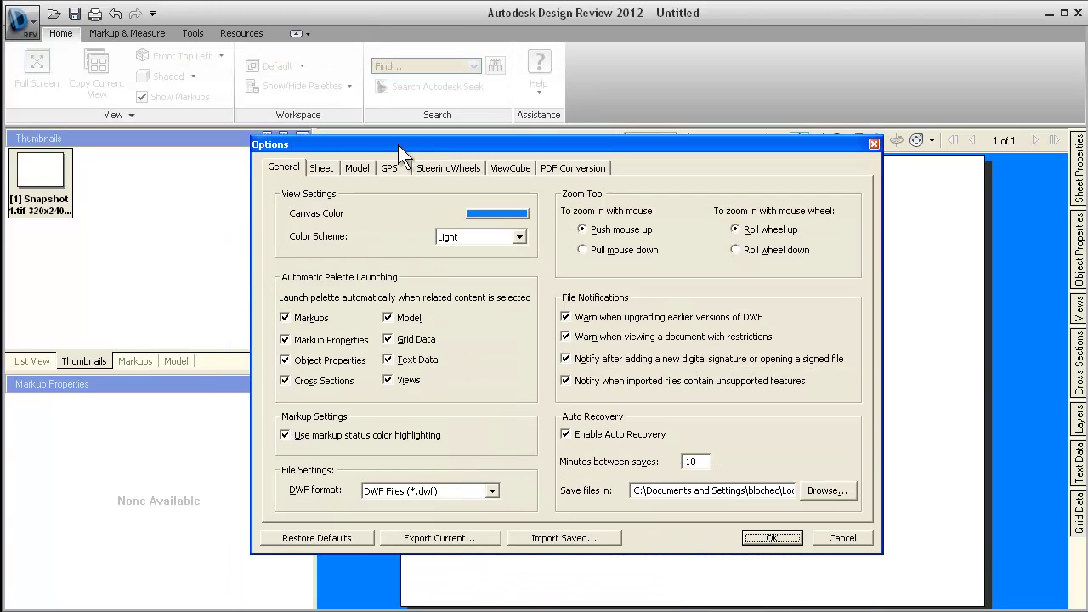
{"action": "left_click", "coordinate": [436, 536]}
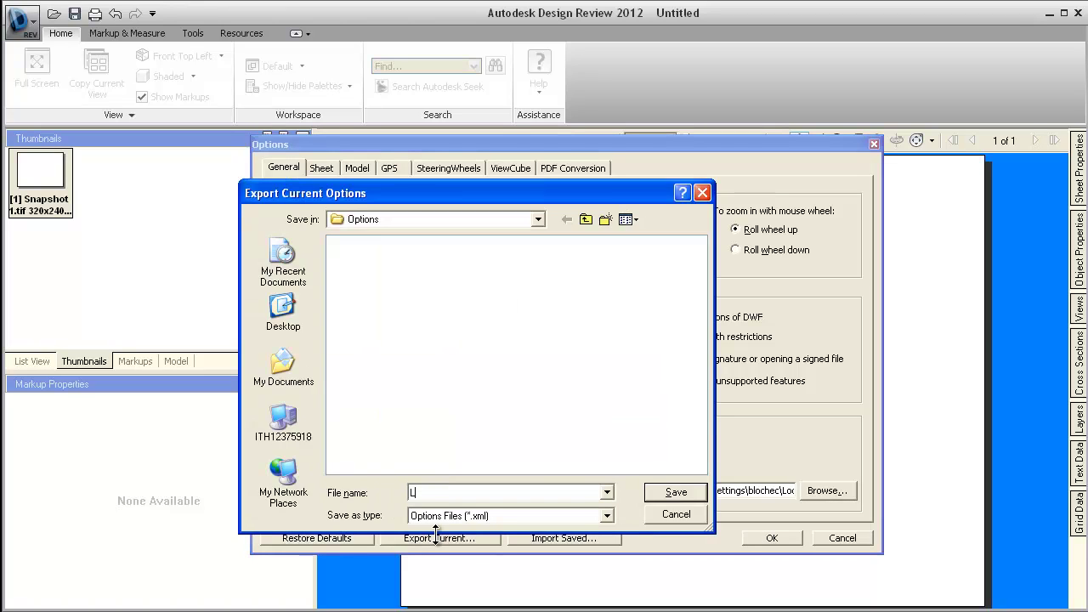
{"action": "type", "text": "Light Blue DWF"}
{"action": "left_click", "coordinate": [695, 485]}
{"action": "left_click", "coordinate": [777, 541]}
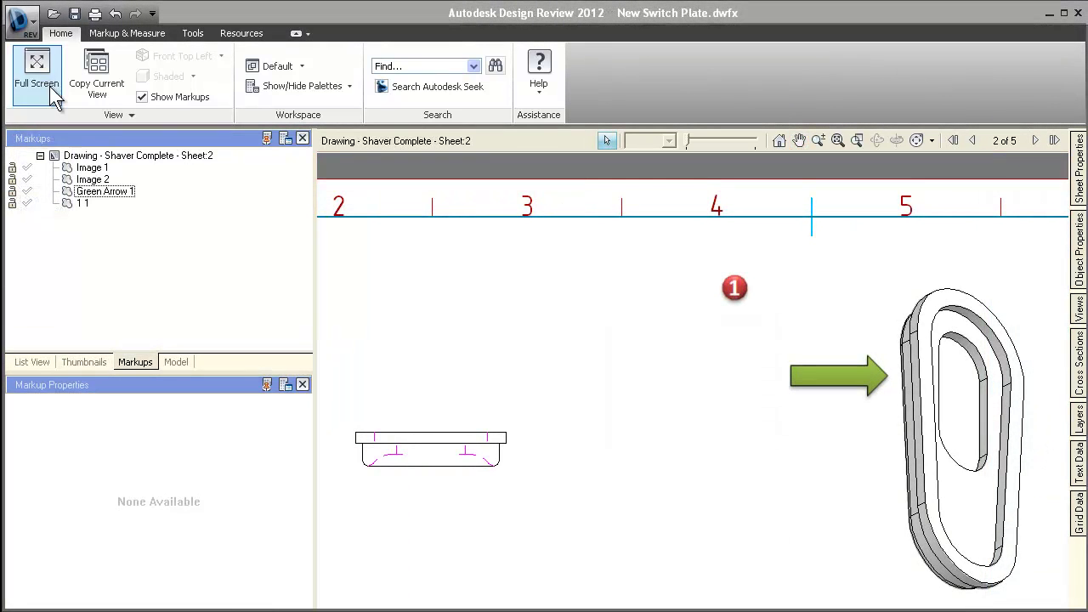
Import the Light Blue DWF.xml options file and apply it.
{"action": "left_click", "coordinate": [32, 27]}
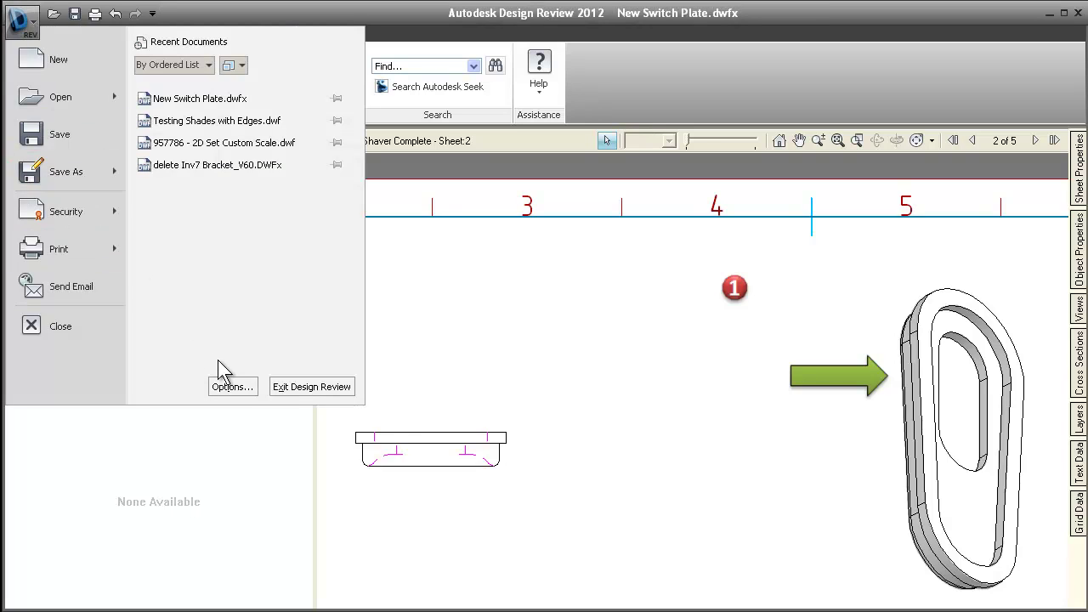
{"action": "left_click", "coordinate": [231, 387]}
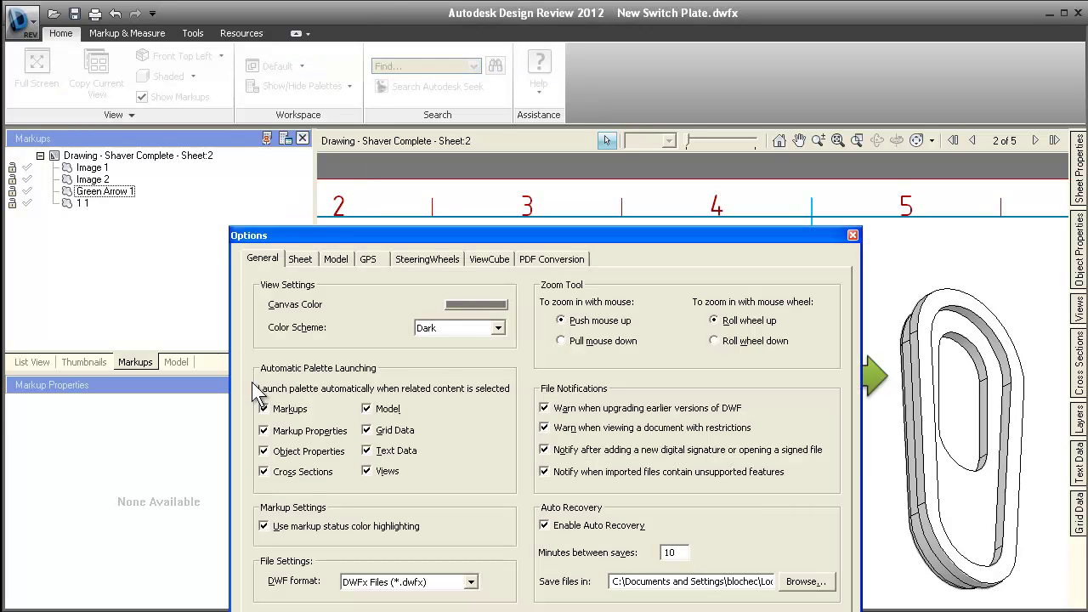
{"action": "left_click_drag", "start_coordinate": [338, 235], "coordinate": [337, 150]}
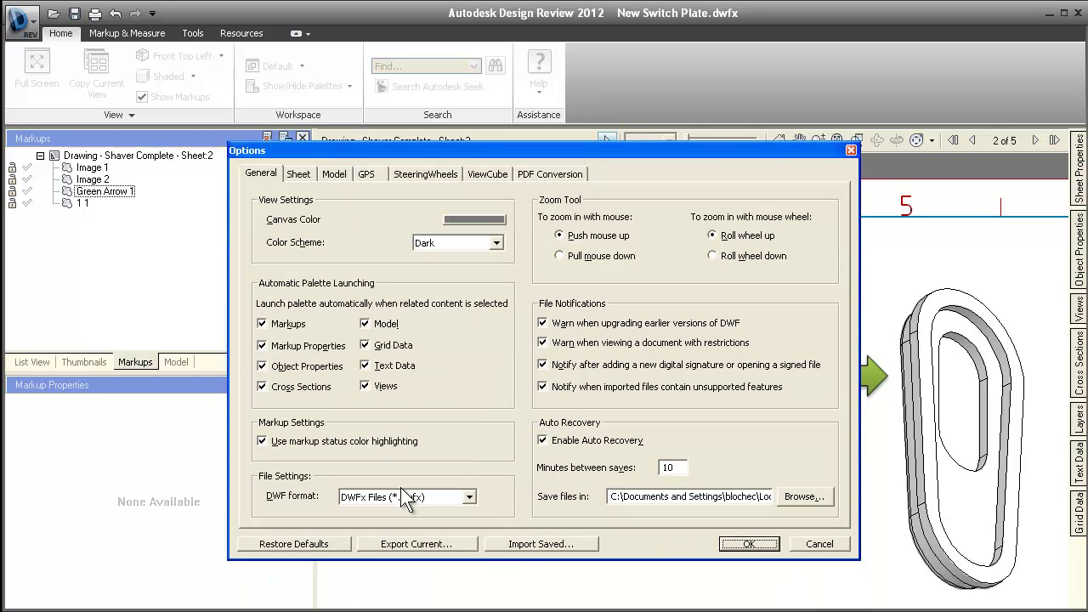
{"action": "left_click", "coordinate": [518, 546]}
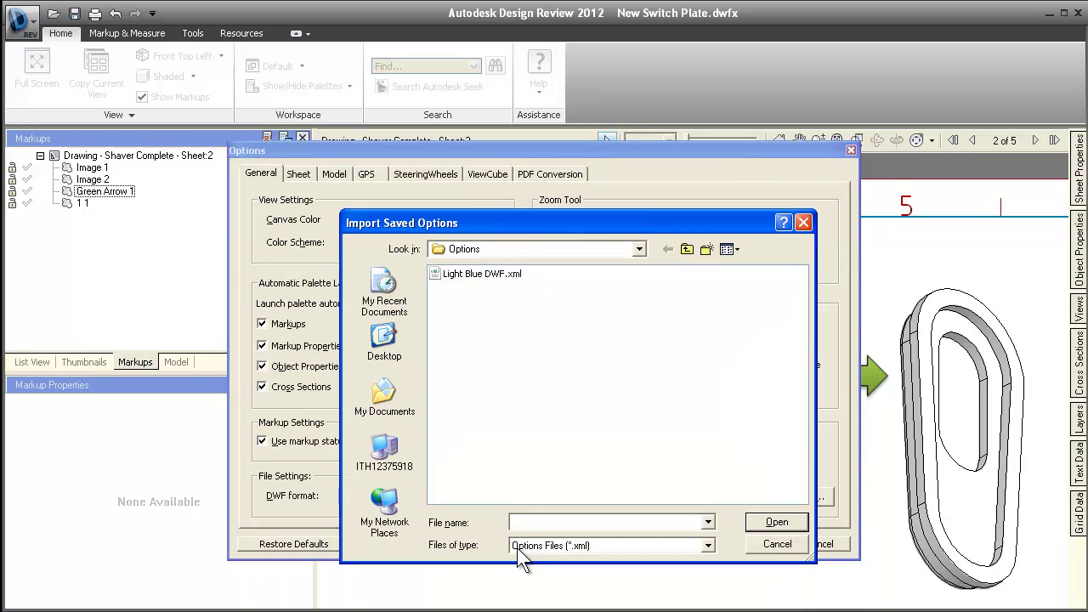
{"action": "left_click", "coordinate": [479, 274]}
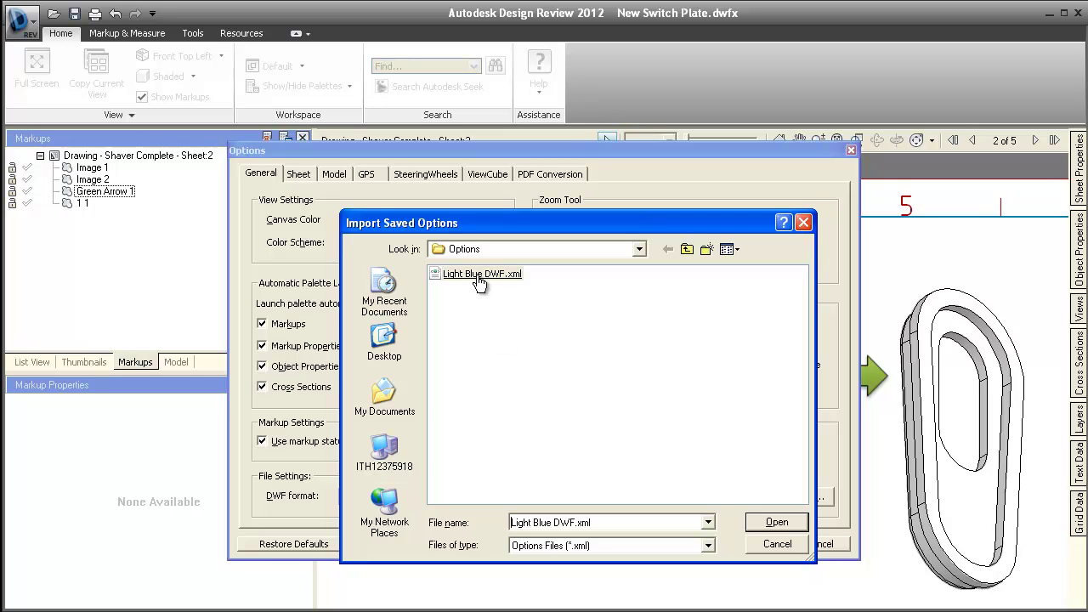
{"action": "left_click", "coordinate": [749, 520]}
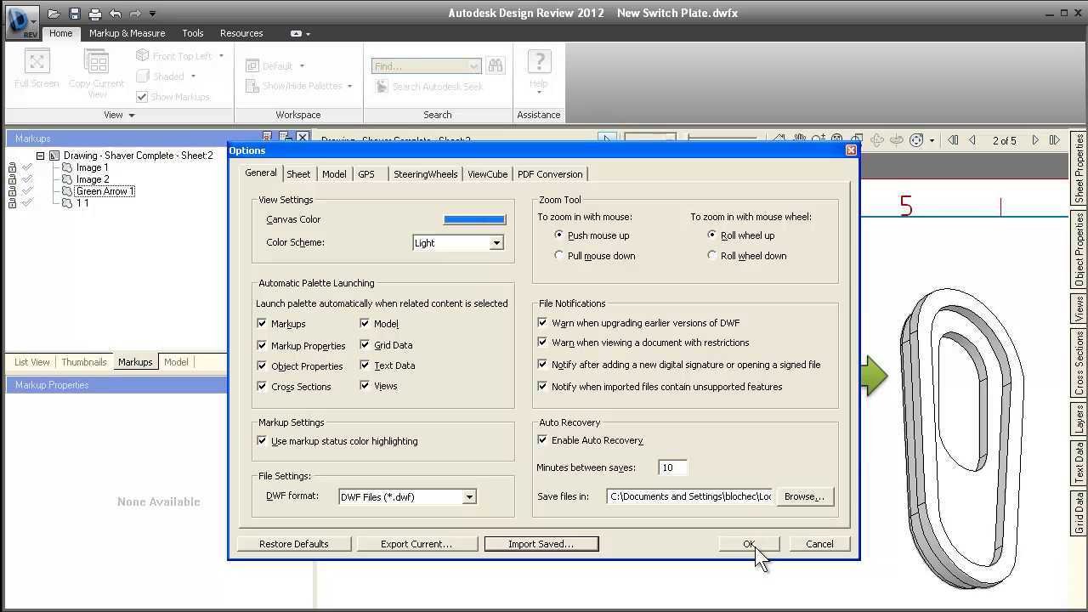
{"action": "left_click", "coordinate": [748, 544]}
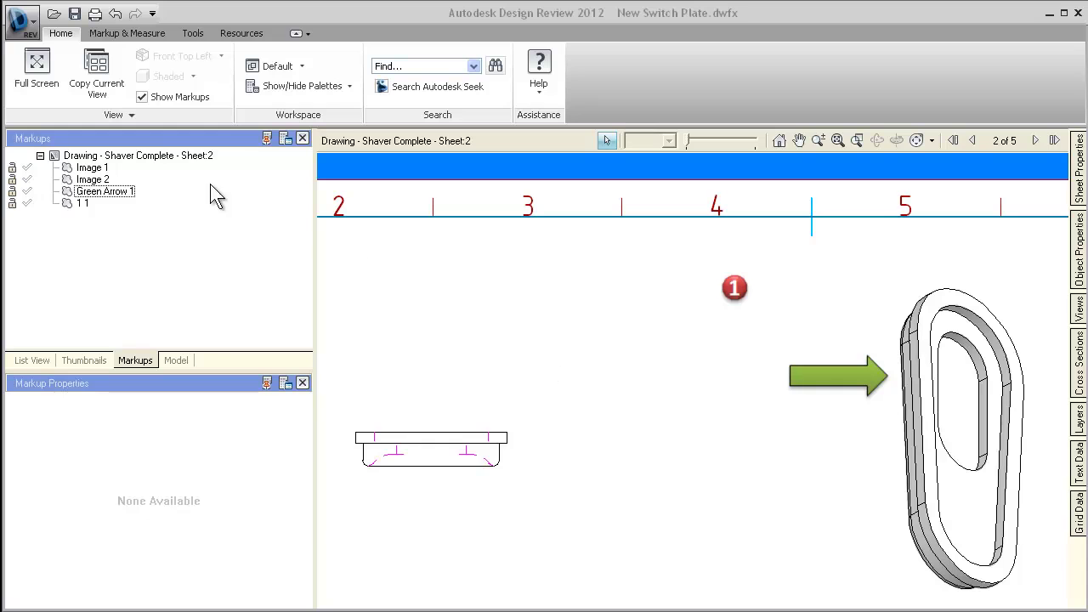
{"action": "left_click", "coordinate": [30, 28]}
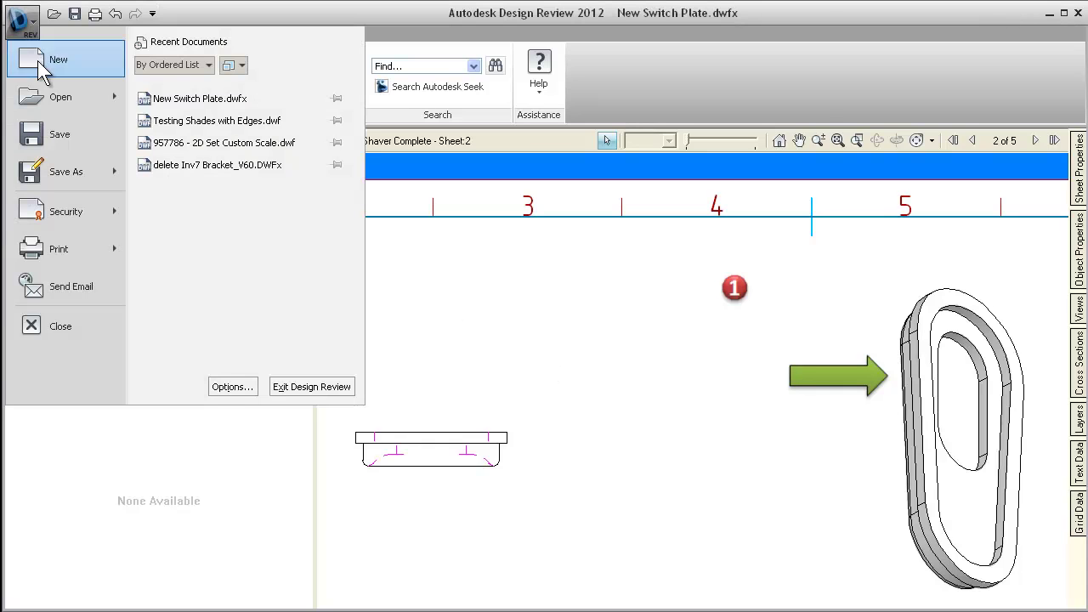
{"action": "left_click", "coordinate": [22, 251]}
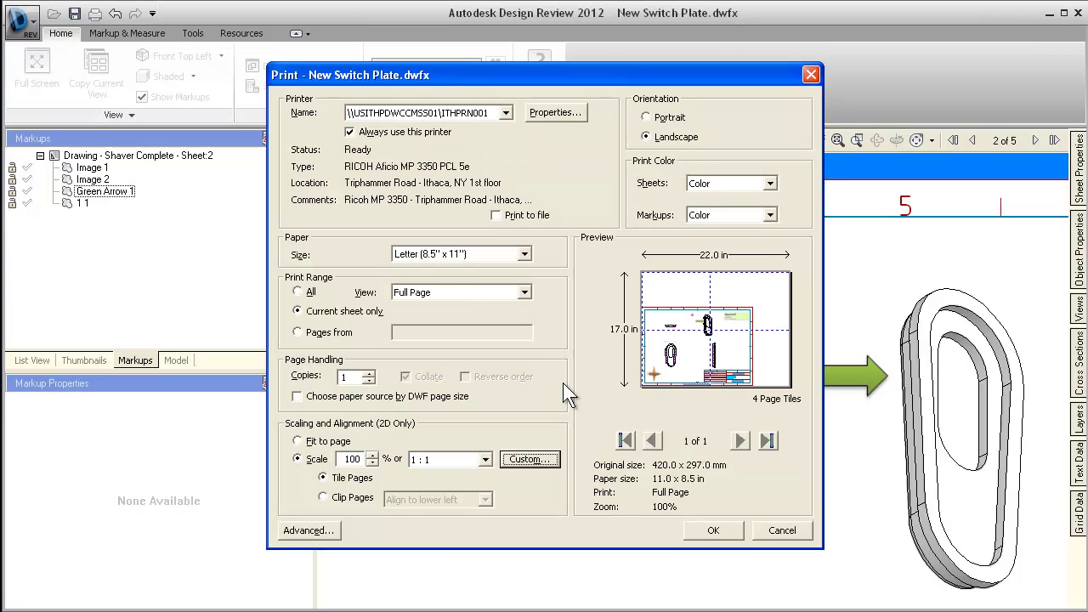
{"action": "left_click", "coordinate": [553, 460]}
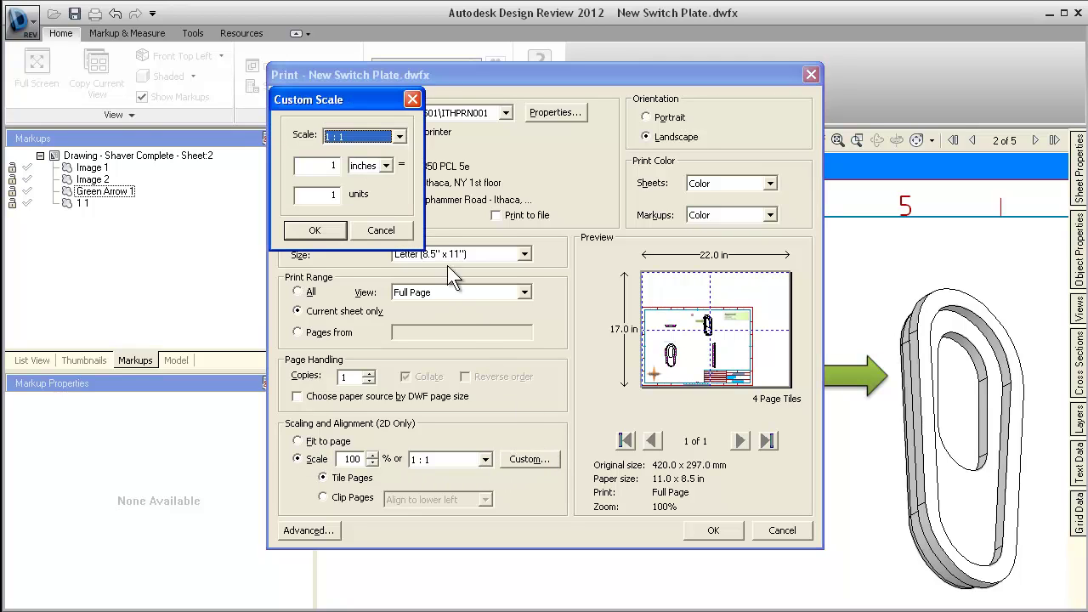
{"action": "left_click", "coordinate": [398, 136]}
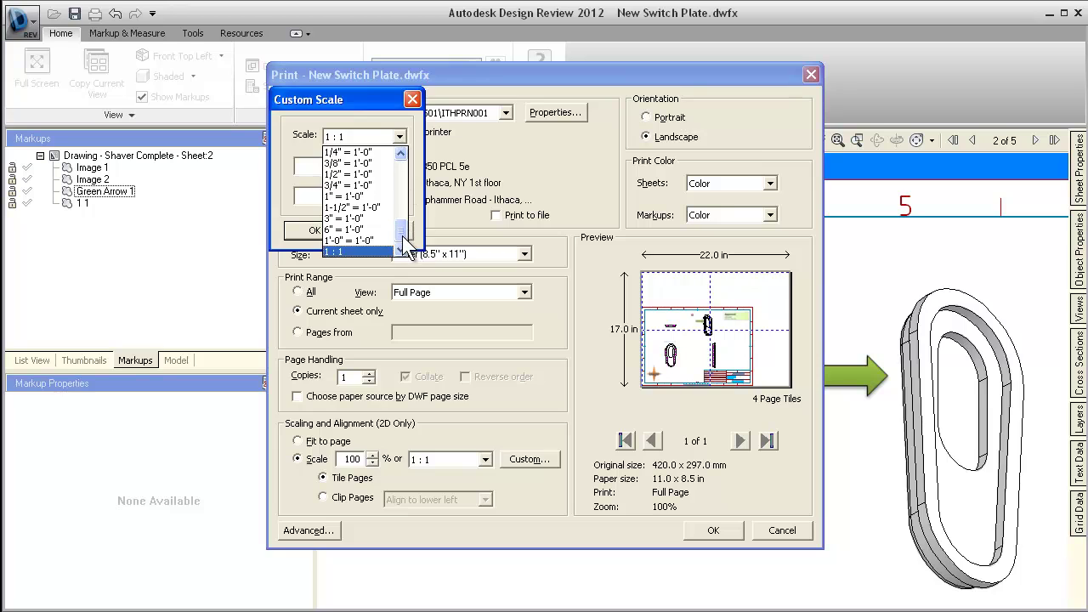
{"action": "mouse_move", "coordinate": [404, 234]}
{"action": "left_mouse_down"}
{"action": "mouse_move", "coordinate": [405, 182]}
{"action": "mouse_move", "coordinate": [406, 246]}
{"action": "left_mouse_up"}
{"action": "left_click", "coordinate": [416, 198]}
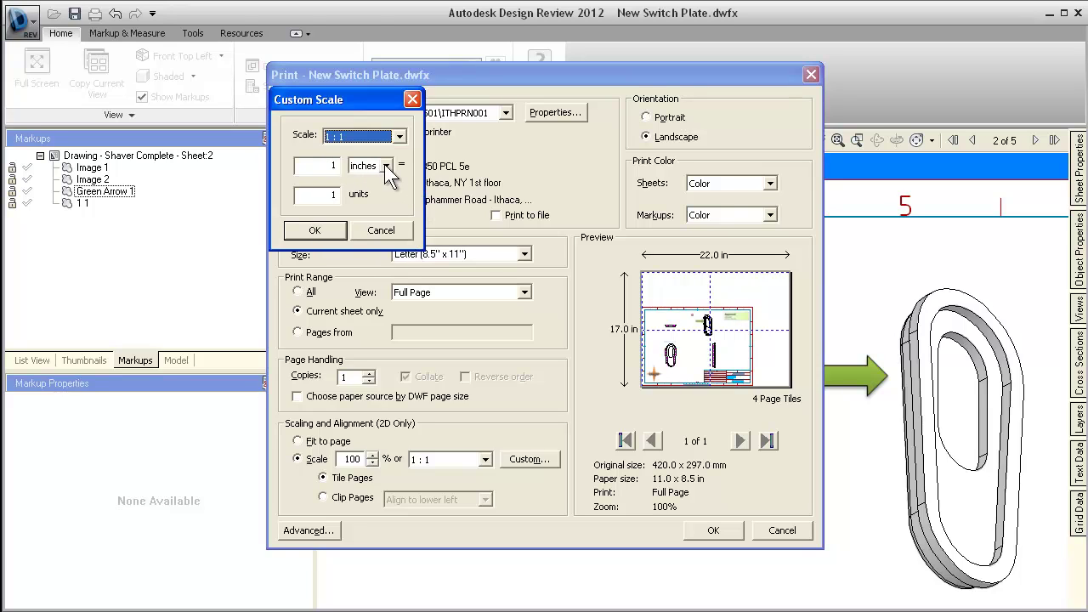
{"action": "left_click", "coordinate": [385, 166]}
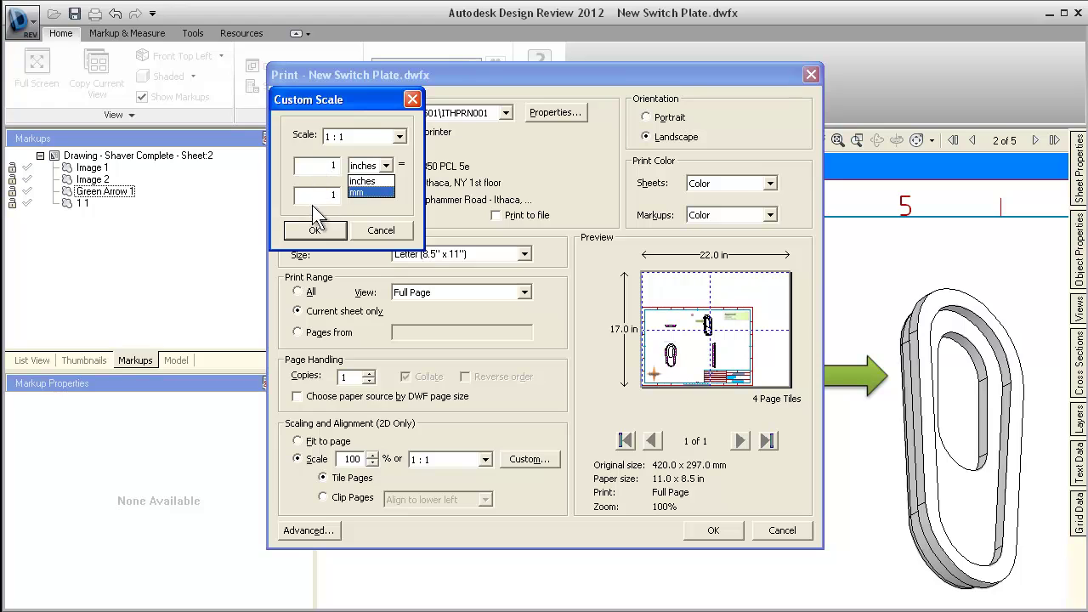
{"action": "left_click", "coordinate": [375, 214]}
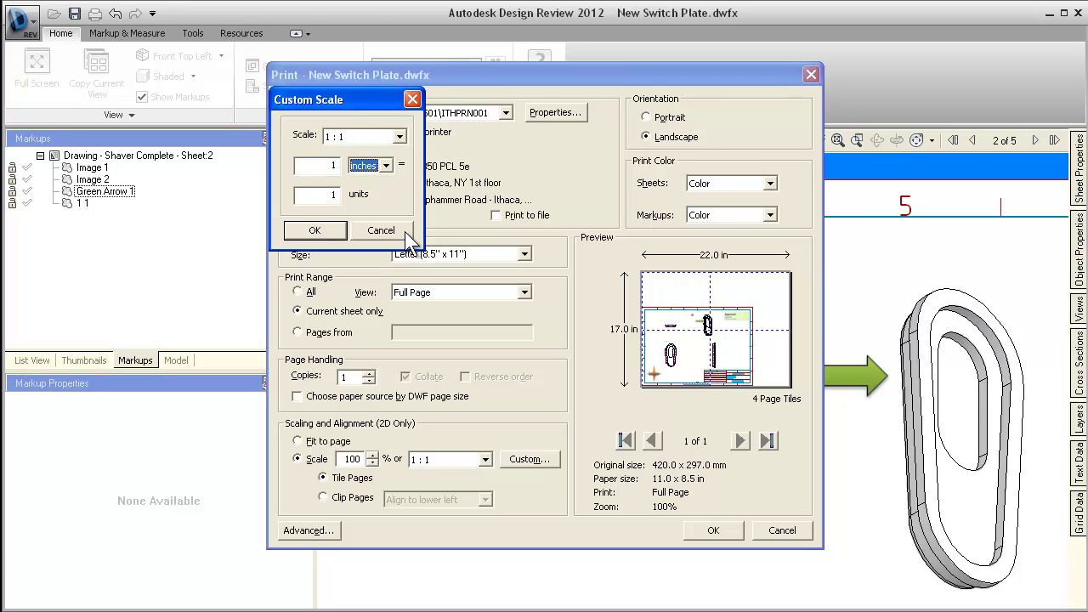
{"action": "left_click", "coordinate": [381, 230]}
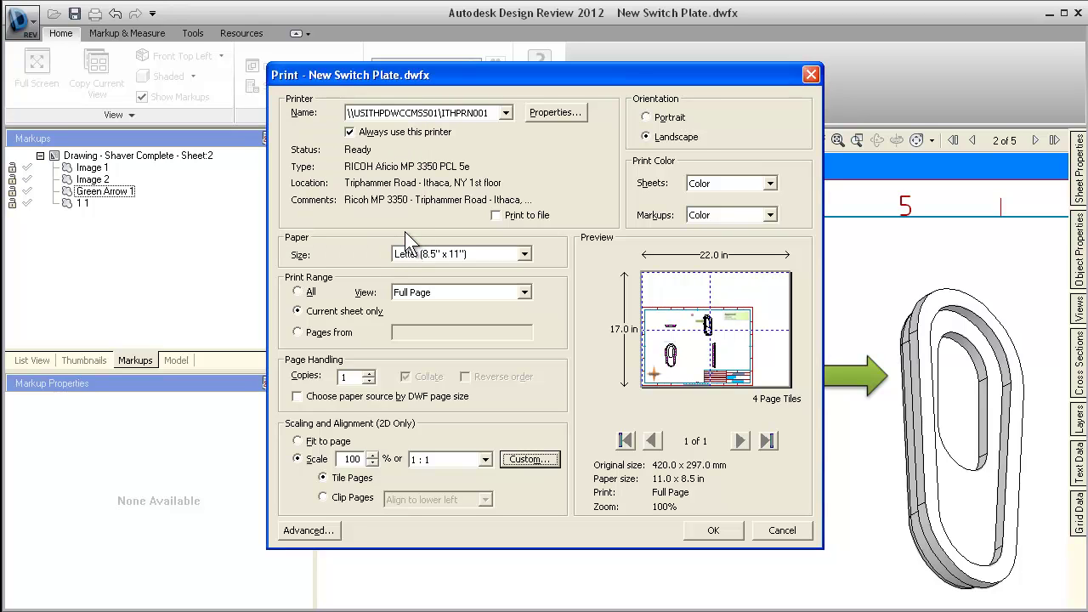
{"action": "key", "text": "Escape"}
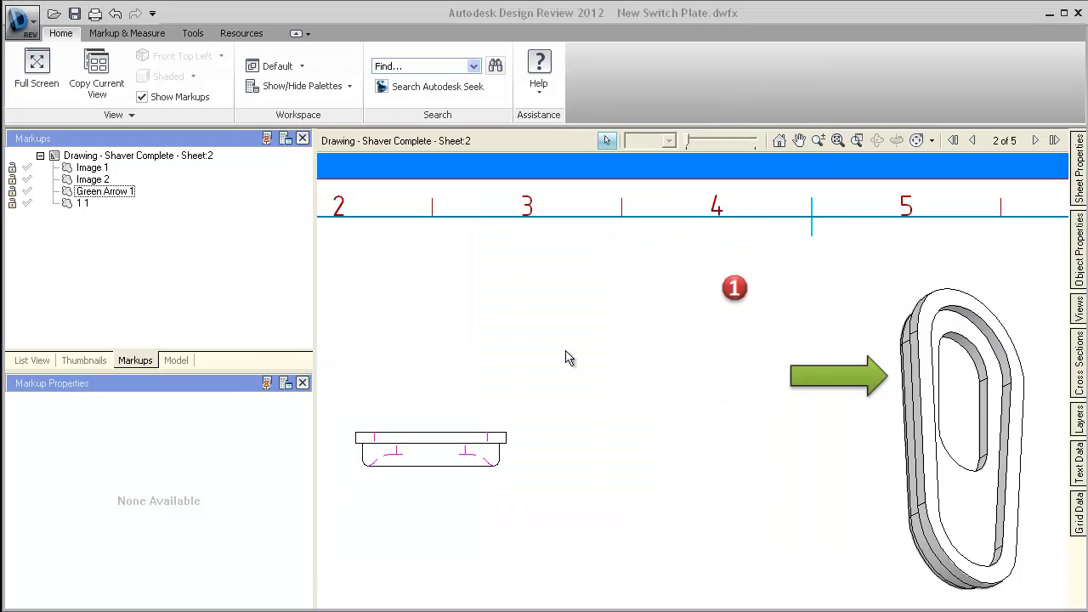
Open the 2D Units & Scale settings and start editing the Actual value of 25.4.
{"action": "left_click", "coordinate": [158, 34]}
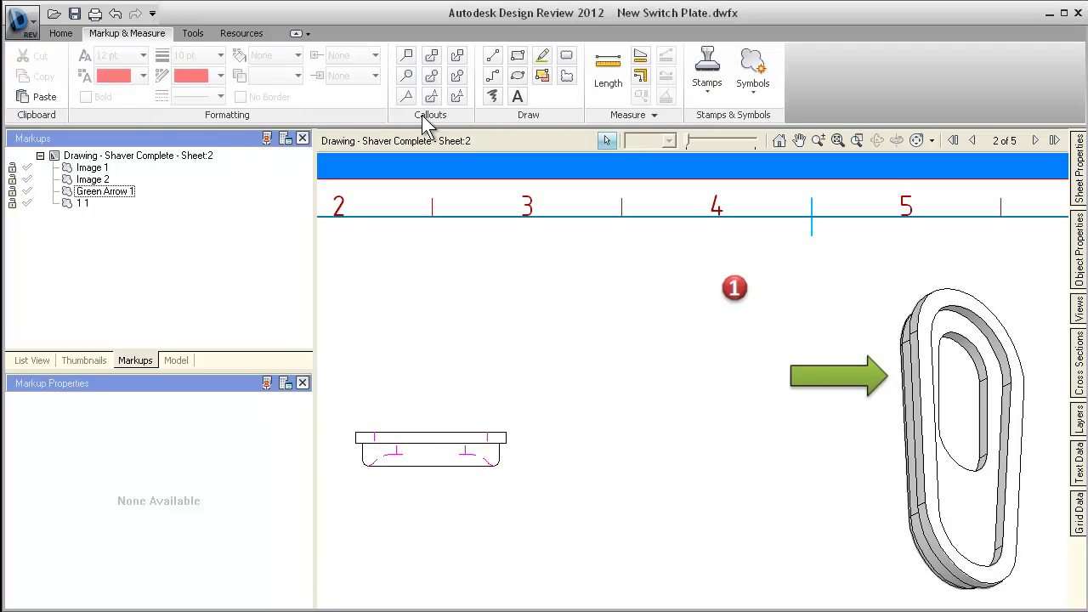
{"action": "left_click", "coordinate": [648, 120]}
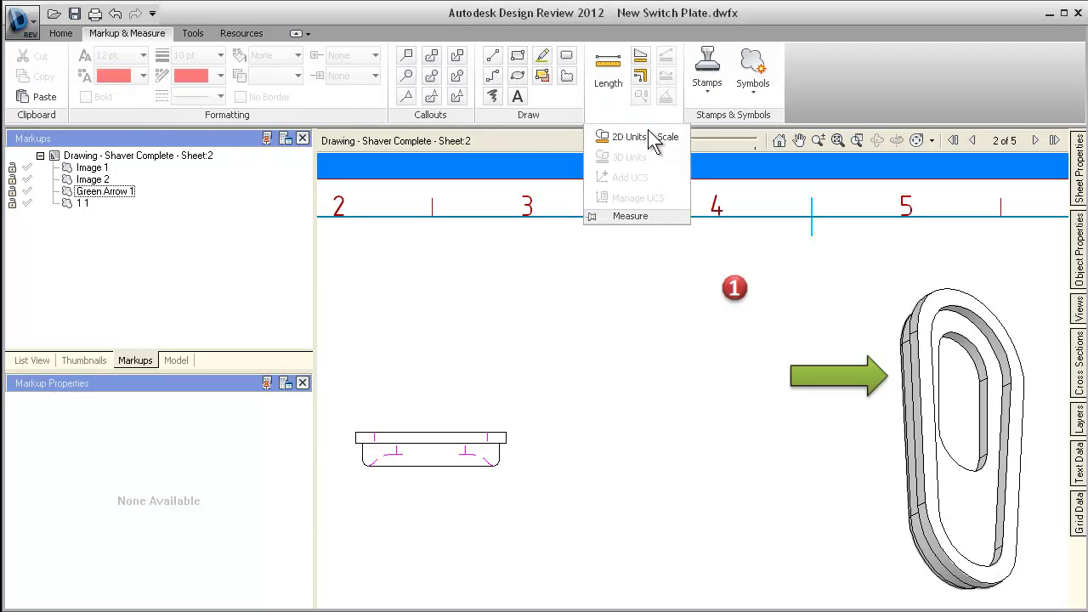
{"action": "left_click", "coordinate": [644, 139]}
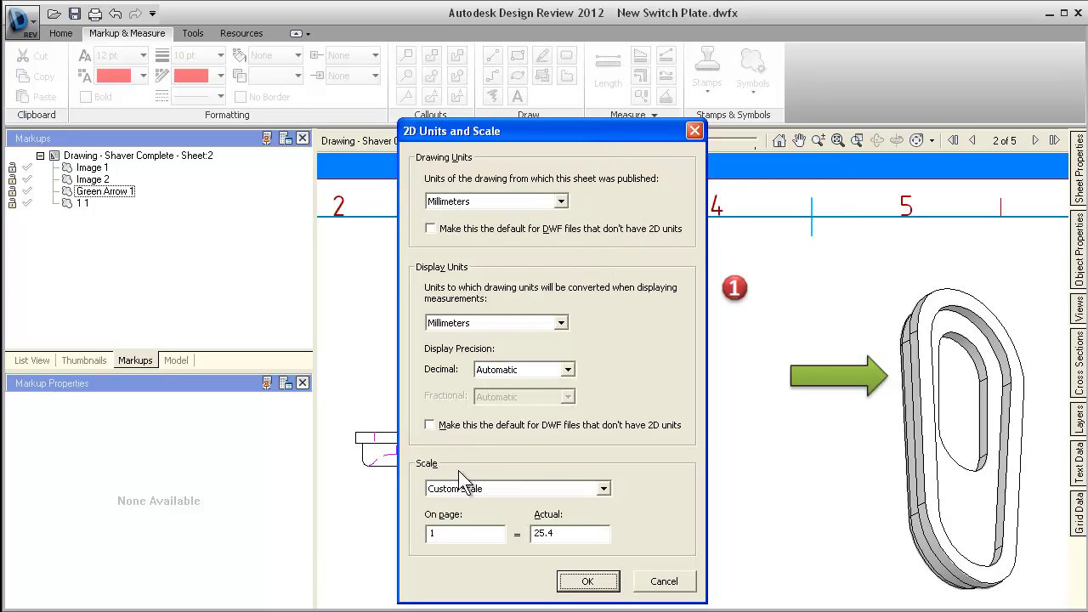
{"action": "left_click", "coordinate": [584, 540]}
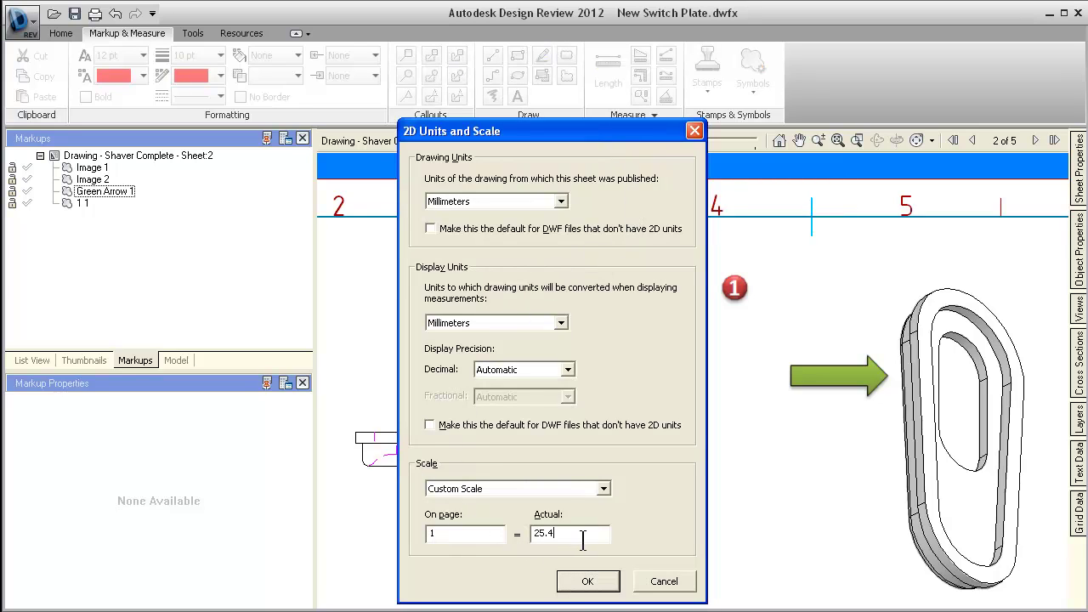